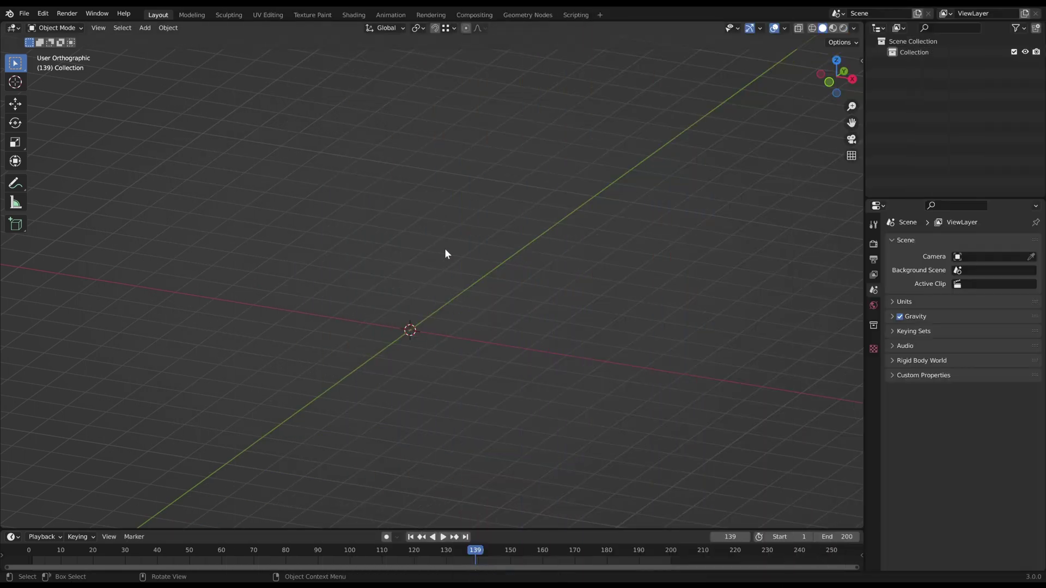
- Add a mesh cylinder to the scene
{"action": "key", "text": "shift+a"}
{"action": "mouse_move", "coordinate": [444, 249]}
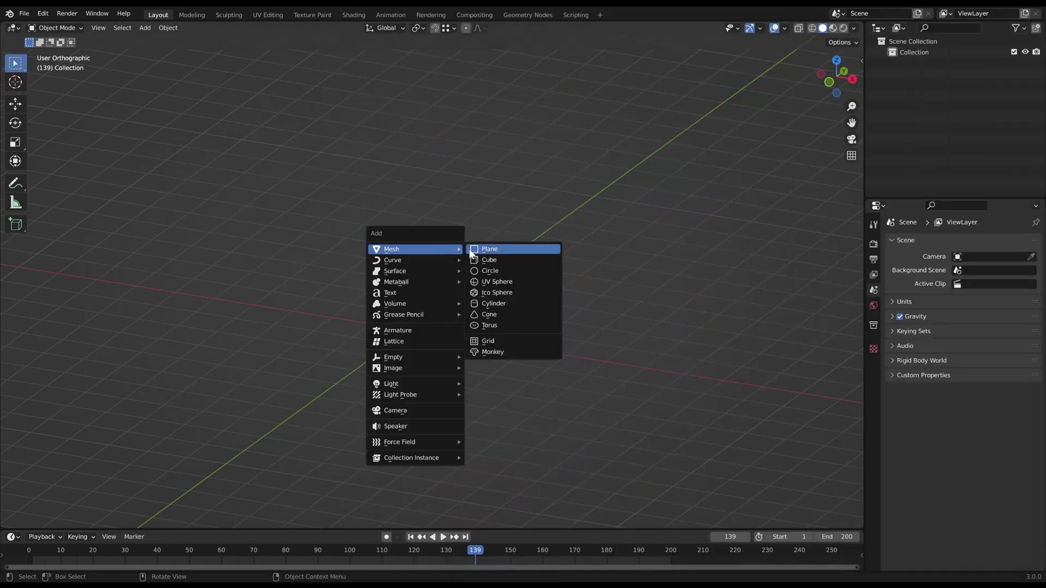
{"action": "left_click", "coordinate": [500, 305]}
{"action": "scroll", "coordinate": [492, 334], "scroll_direction": "up", "scroll_amount": 2}
{"action": "middle_click_drag", "start_coordinate": [492, 334], "coordinate": [515, 336]}
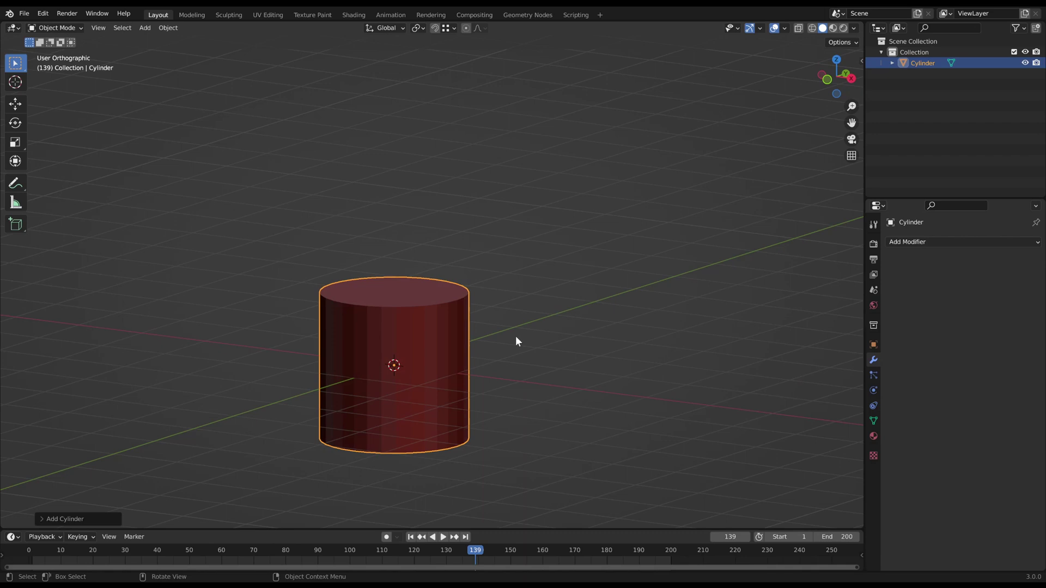
- Shade the cylinder smooth and enable Auto Smooth at 30° in its mesh data
{"action": "right_click", "coordinate": [515, 335]}
{"action": "left_click", "coordinate": [511, 337]}
{"action": "left_click", "coordinate": [873, 420]}
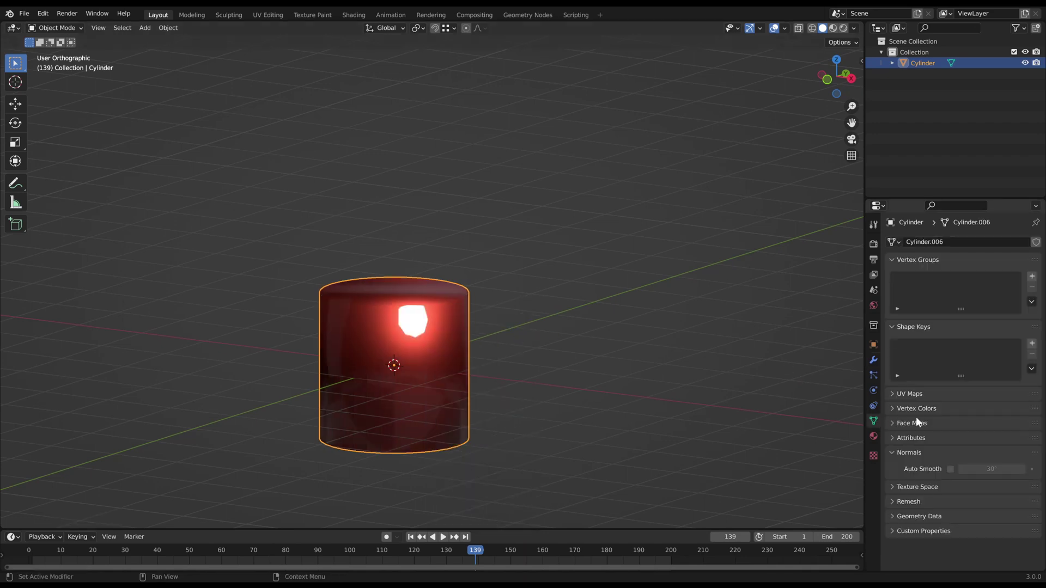
{"action": "left_click", "coordinate": [949, 468]}
{"action": "mouse_move", "coordinate": [626, 354]}
{"action": "middle_mouse_down"}
{"action": "mouse_move", "coordinate": [507, 303]}
{"action": "mouse_move", "coordinate": [537, 303]}
{"action": "middle_mouse_up"}
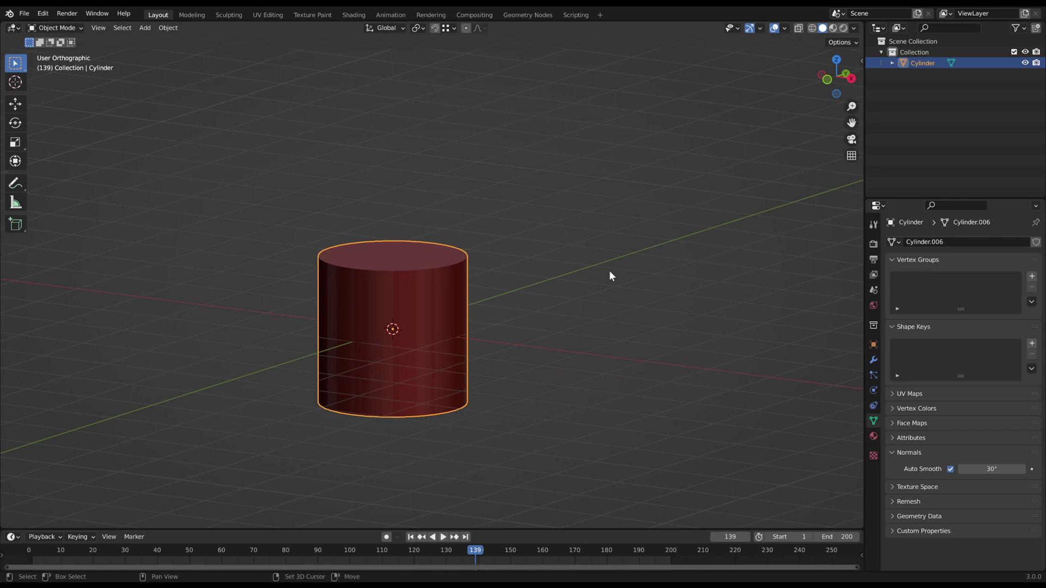
- Duplicate the cylinder in place as Cylinder.001 and hide it in the viewport
{"action": "key", "text": "shift+d"}
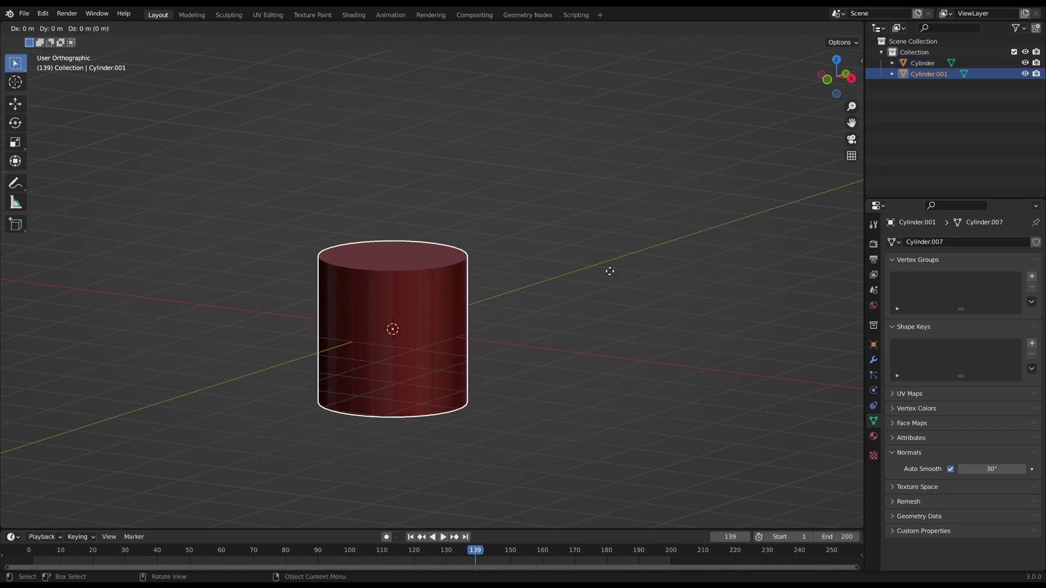
{"action": "right_click", "coordinate": [718, 161]}
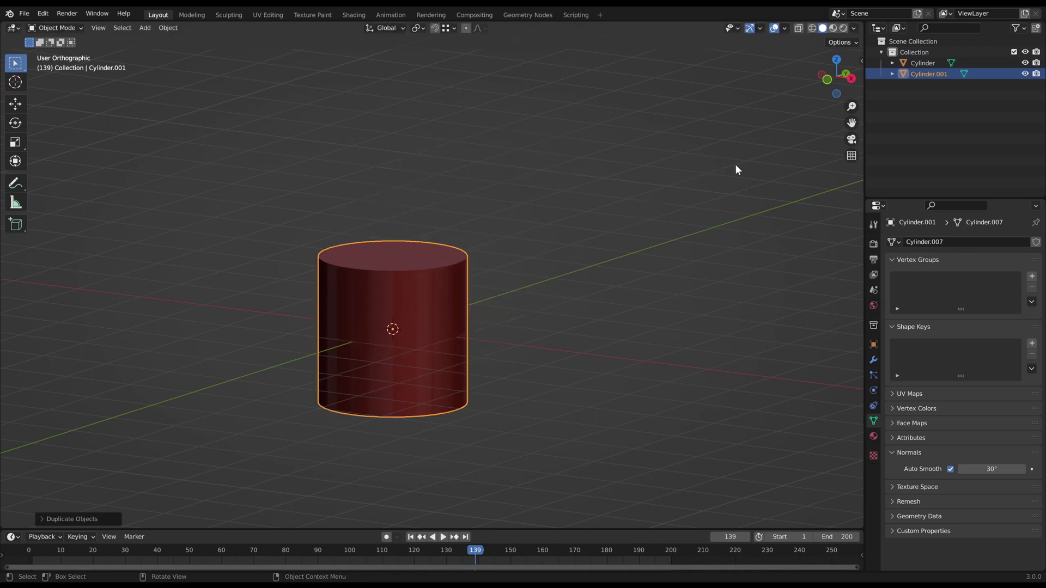
{"action": "left_click", "coordinate": [1025, 74]}
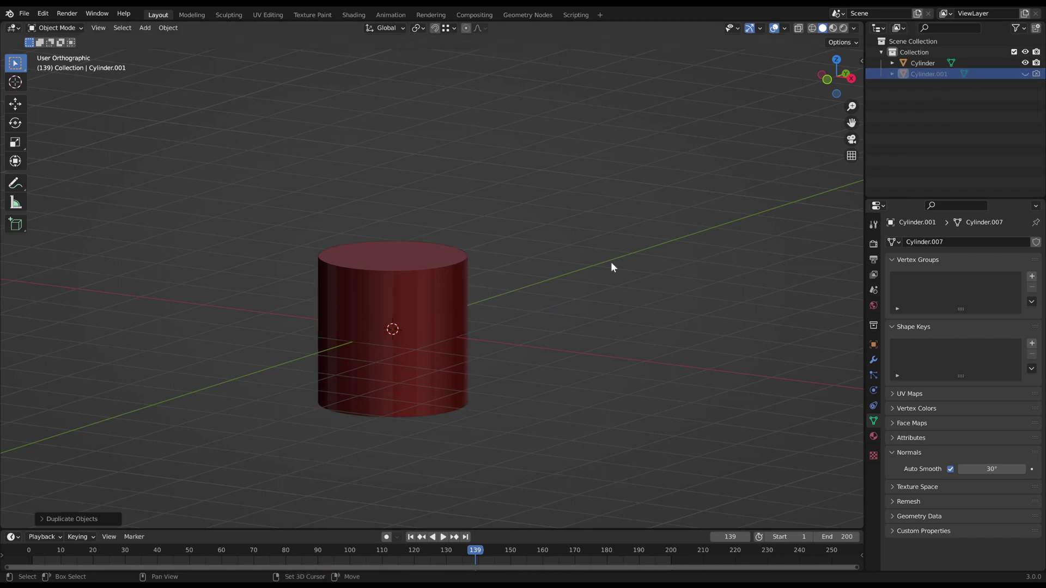
- Add a cube, shrink it, and move it into the cylinder's side
{"action": "key", "text": "shift+a"}
{"action": "left_click", "coordinate": [660, 272]}
{"action": "key", "text": "s"}
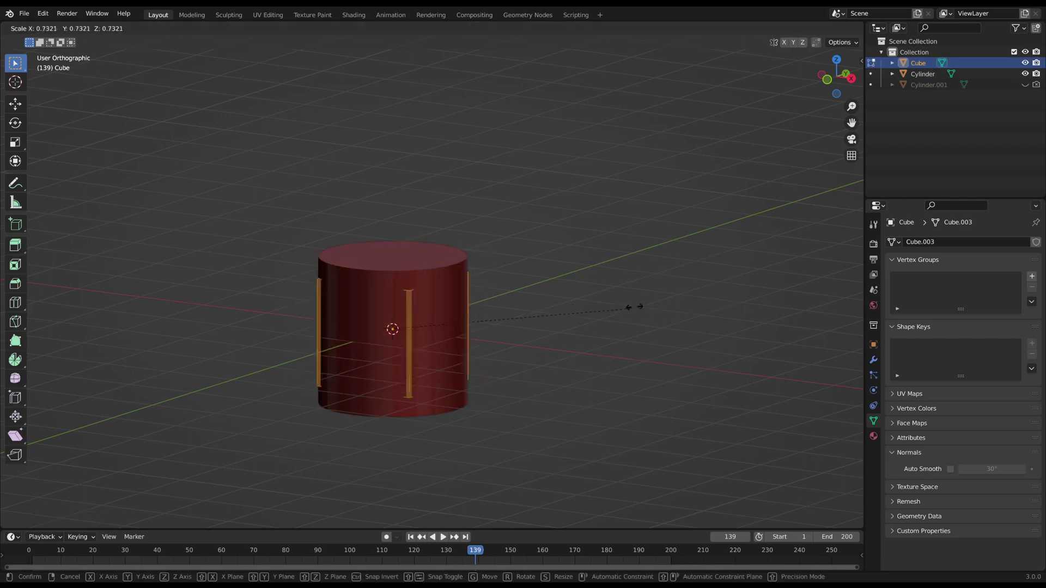
{"action": "left_click", "coordinate": [459, 330]}
{"action": "key", "text": "g"}
{"action": "left_click", "coordinate": [522, 341]}
{"action": "middle_click_drag", "start_coordinate": [520, 342], "coordinate": [507, 330], "text": "shift"}
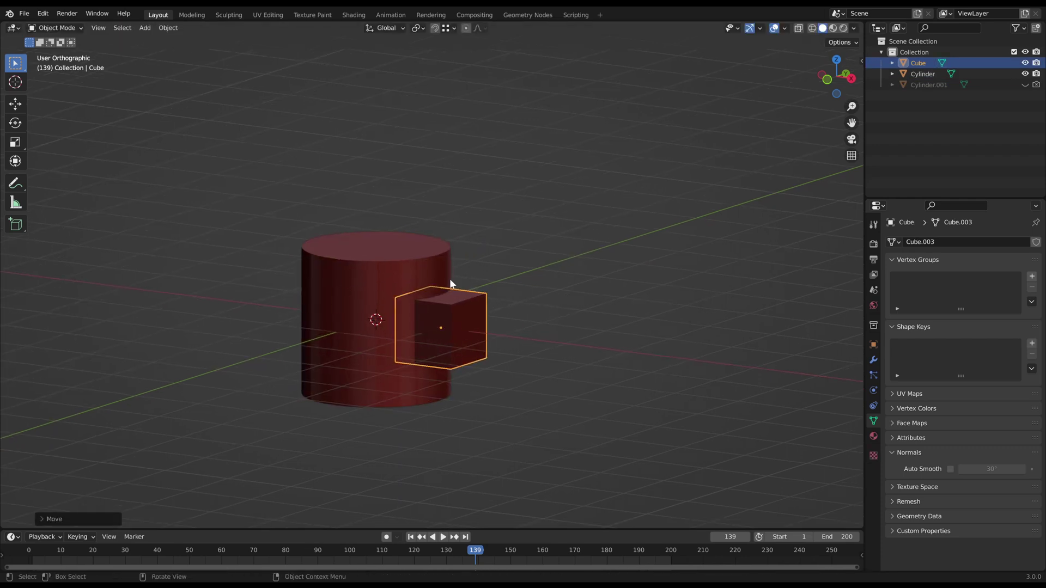
- Give the cylinder a Boolean modifier that subtracts the cube
{"action": "left_click", "coordinate": [448, 280]}
{"action": "left_click", "coordinate": [873, 361]}
{"action": "left_click", "coordinate": [943, 241]}
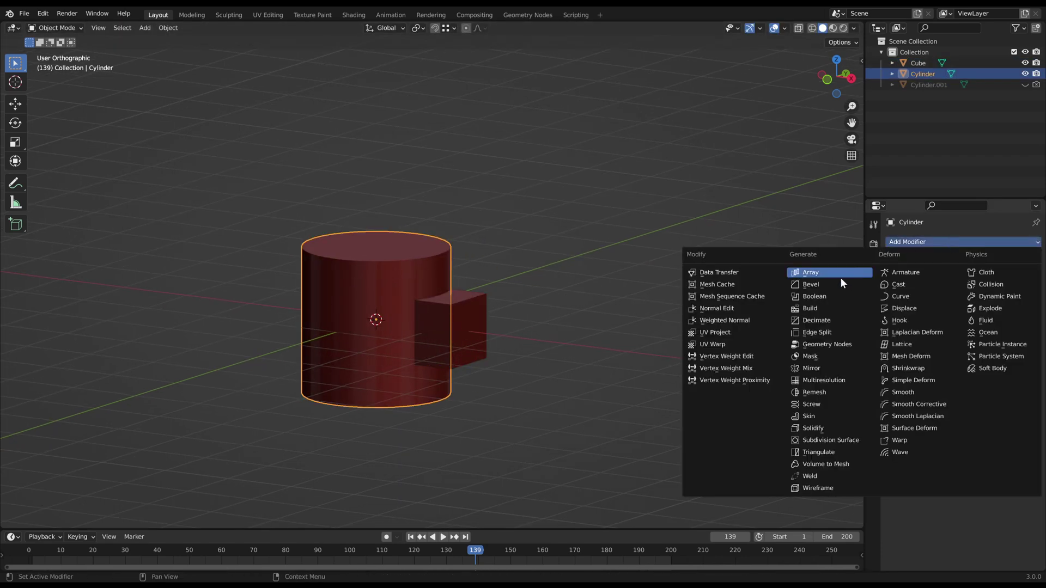
{"action": "left_click", "coordinate": [826, 300]}
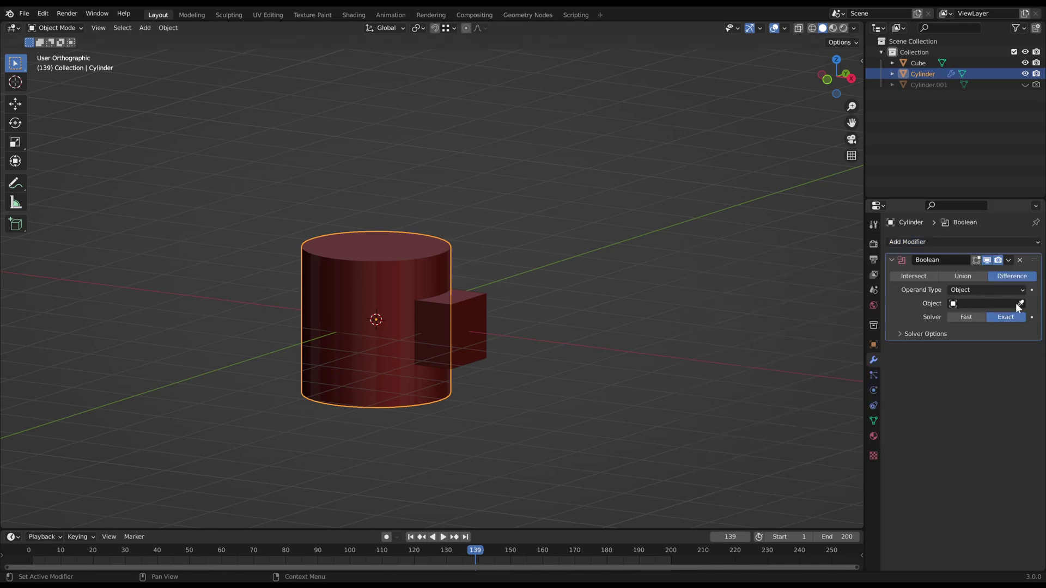
- Apply the Boolean modifier, delete the cube, and inspect the resulting square notch
{"action": "left_click", "coordinate": [1008, 261]}
{"action": "left_click", "coordinate": [961, 272]}
{"action": "left_click", "coordinate": [463, 327]}
{"action": "key", "text": "x"}
{"action": "left_click", "coordinate": [629, 244]}
{"action": "left_click", "coordinate": [375, 338]}
{"action": "scroll", "coordinate": [568, 264], "scroll_direction": "up", "scroll_amount": 3}
{"action": "middle_click_drag", "start_coordinate": [515, 296], "coordinate": [615, 261]}
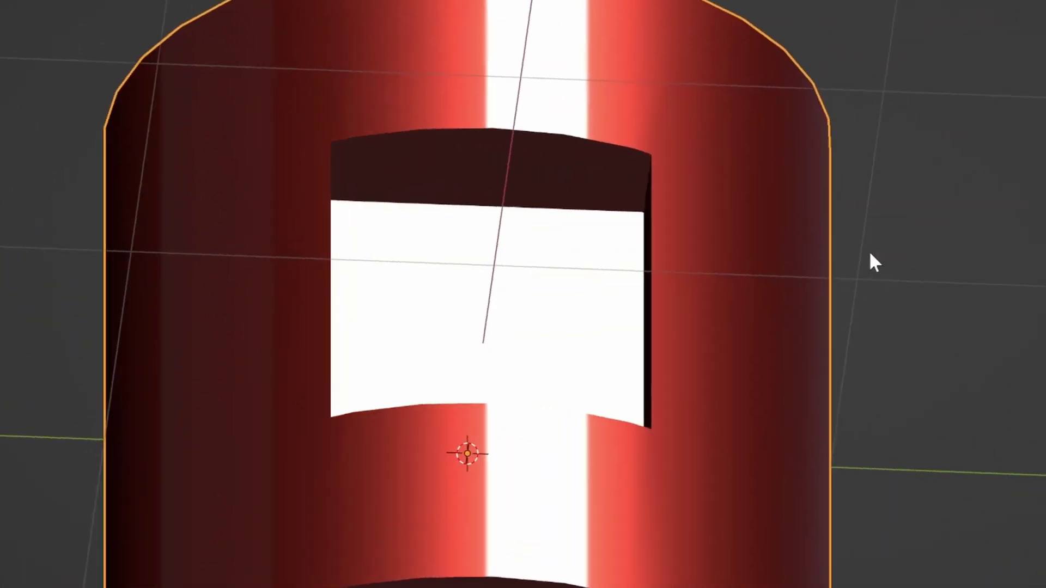
{"action": "middle_click_drag", "start_coordinate": [870, 253], "coordinate": [781, 178]}
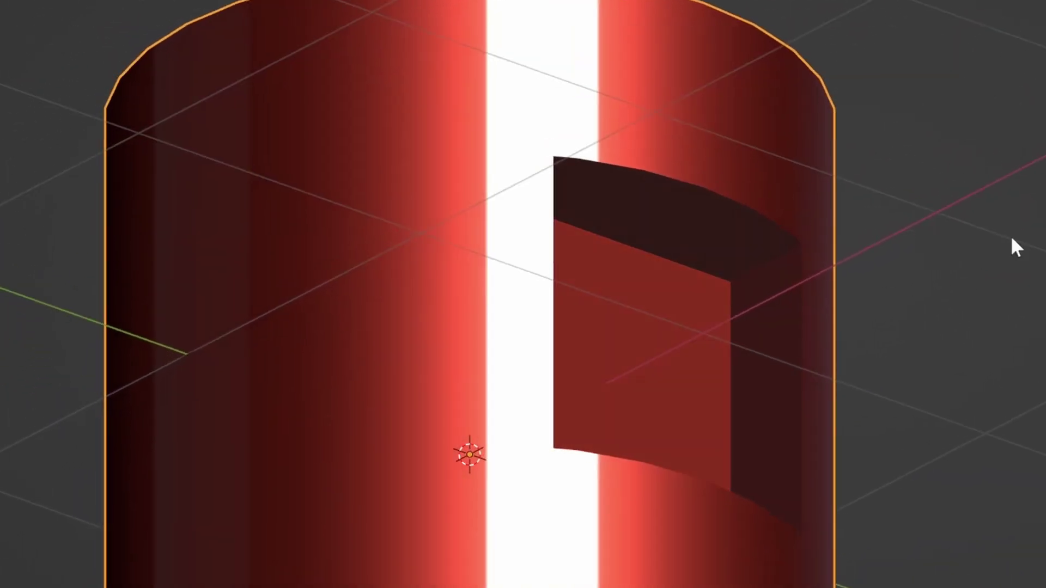
- In Edit Mode, bevel the hole's top and bottom edge paths with Ctrl+B
{"action": "key", "text": "Tab"}
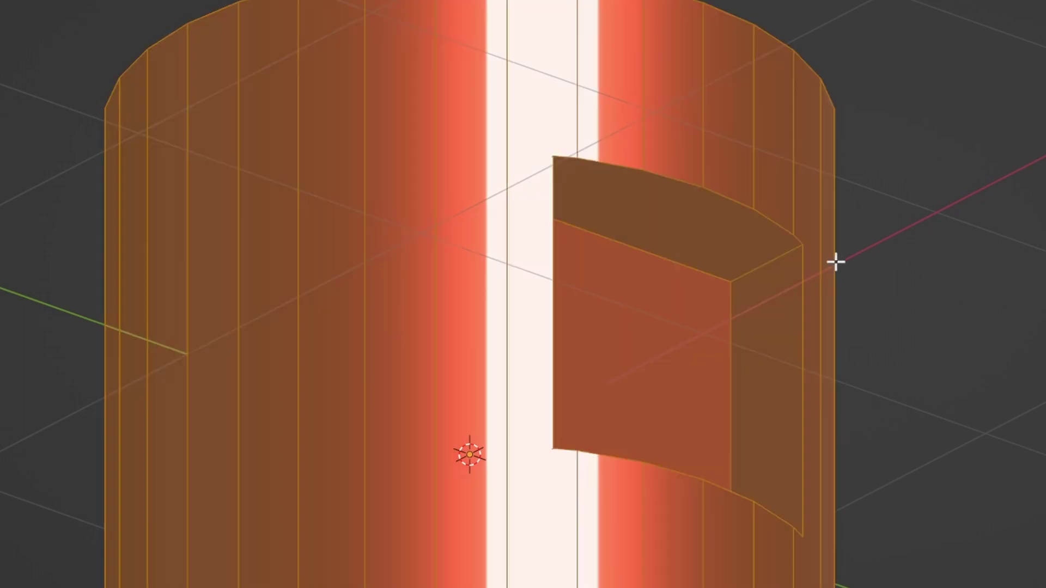
{"action": "key", "text": "Tab"}
{"action": "key", "text": "Tab"}
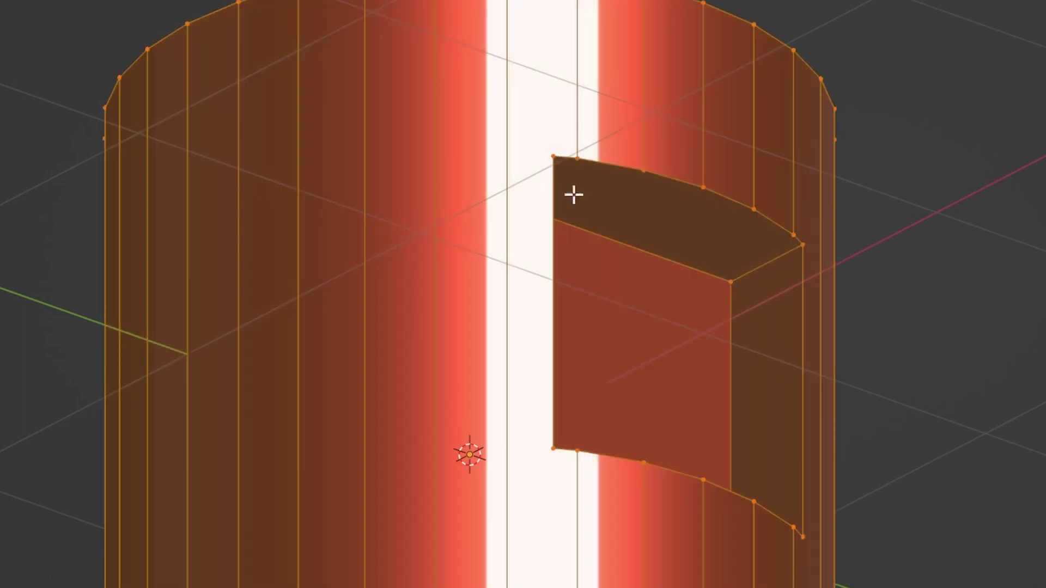
{"action": "left_click", "coordinate": [561, 163]}
{"action": "left_click", "coordinate": [802, 247], "text": "ctrl"}
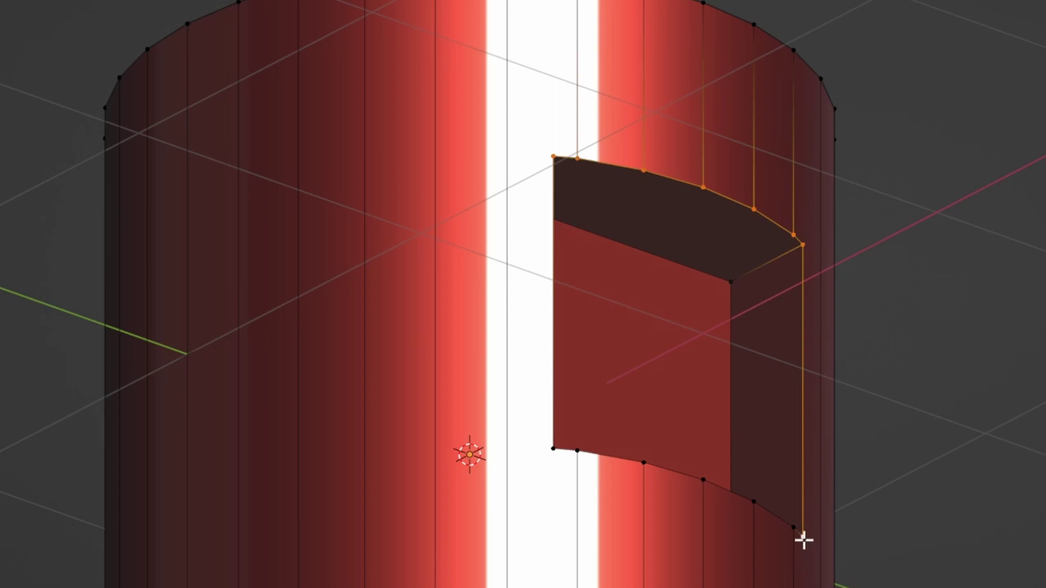
{"action": "left_click", "coordinate": [560, 461], "text": "ctrl"}
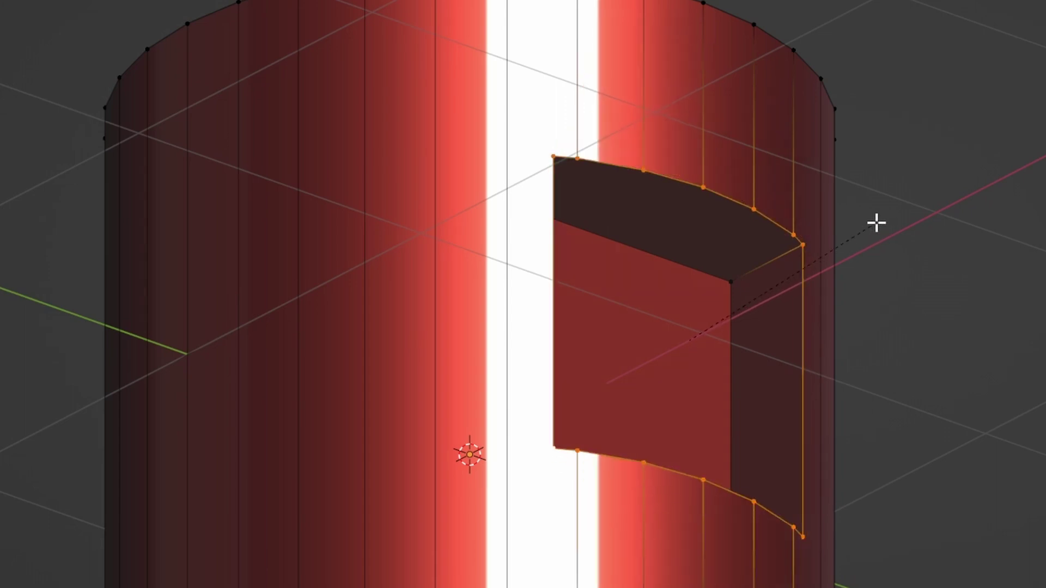
{"action": "left_click", "coordinate": [920, 201]}
{"action": "key", "text": "Tab"}
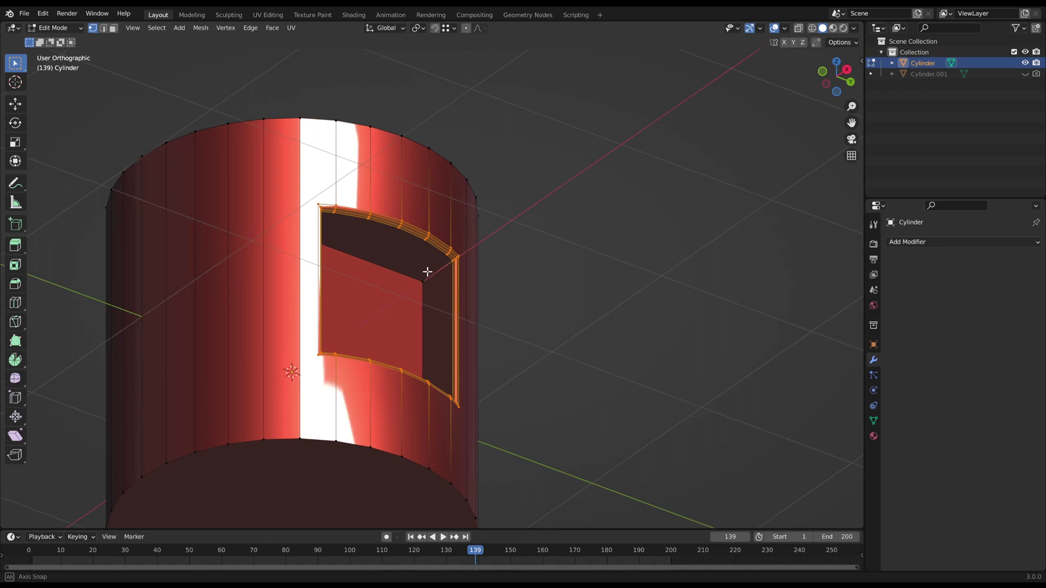
- In Face select mode, select the faces above, beside and below the hole
{"action": "left_click", "coordinate": [115, 27]}
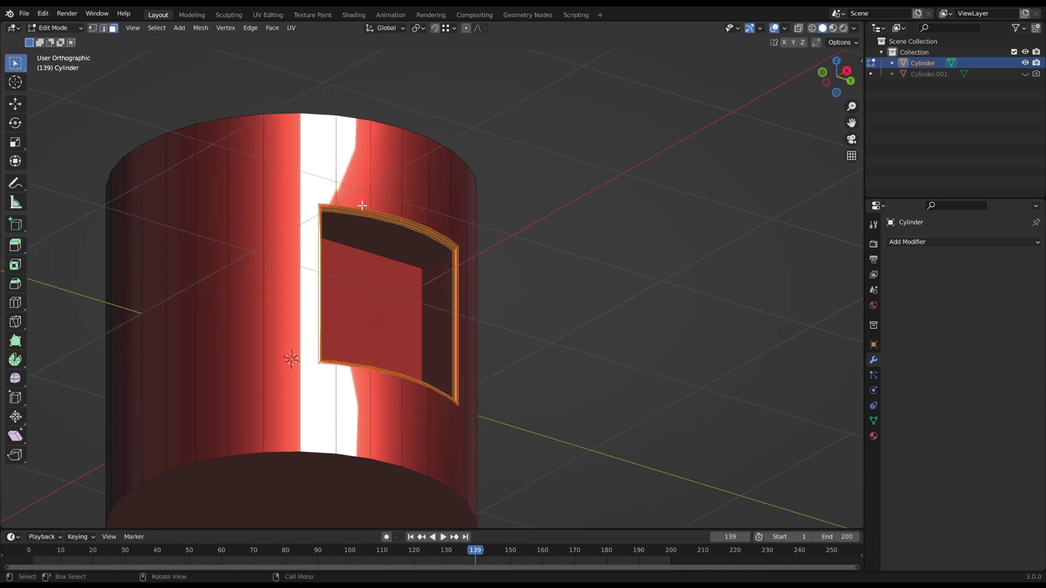
{"action": "left_click", "coordinate": [356, 185], "text": "shift"}
{"action": "left_click", "coordinate": [387, 190], "text": "shift"}
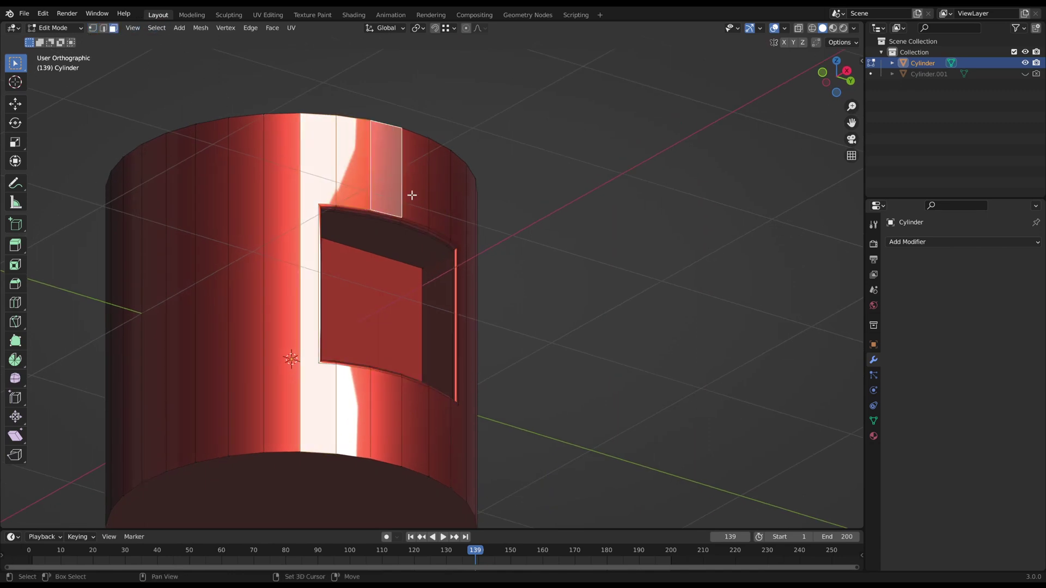
{"action": "left_click", "coordinate": [417, 197], "text": "shift"}
{"action": "left_click", "coordinate": [439, 207], "text": "shift"}
{"action": "middle_click_drag", "start_coordinate": [485, 224], "coordinate": [458, 229]}
{"action": "left_click", "coordinate": [482, 200], "text": "alt"}
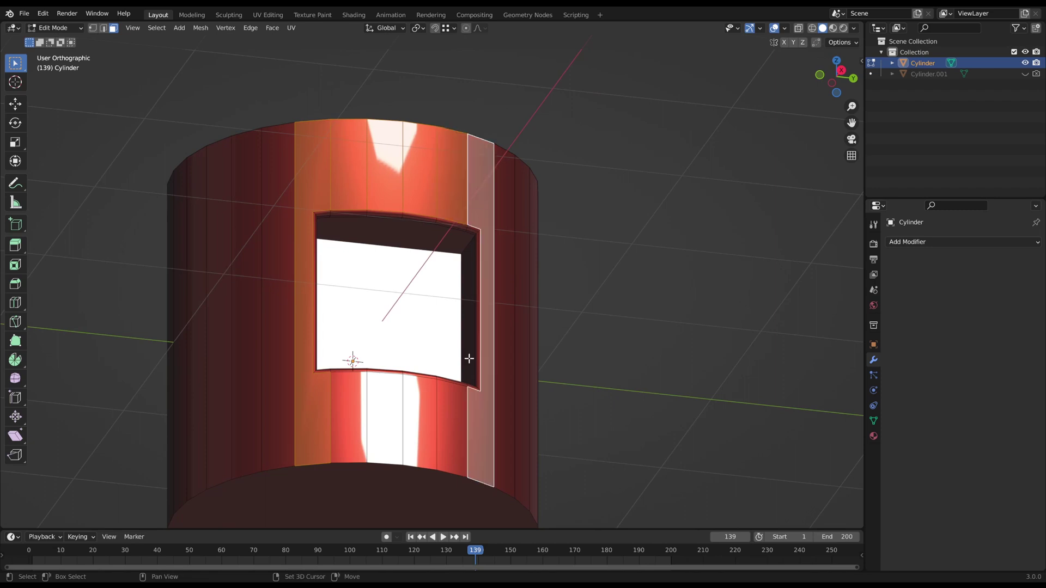
{"action": "left_click", "coordinate": [348, 416]}
{"action": "middle_click_drag", "start_coordinate": [349, 417], "coordinate": [429, 331]}
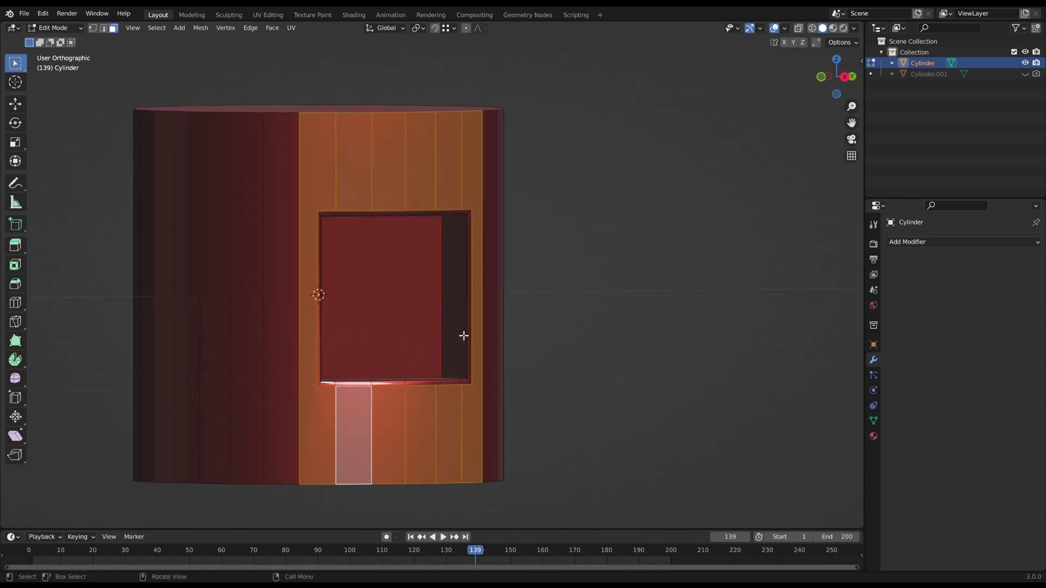
- Create the 'Normals' vertex group in Object Data properties, then switch back to Object Mode
{"action": "left_click", "coordinate": [873, 420]}
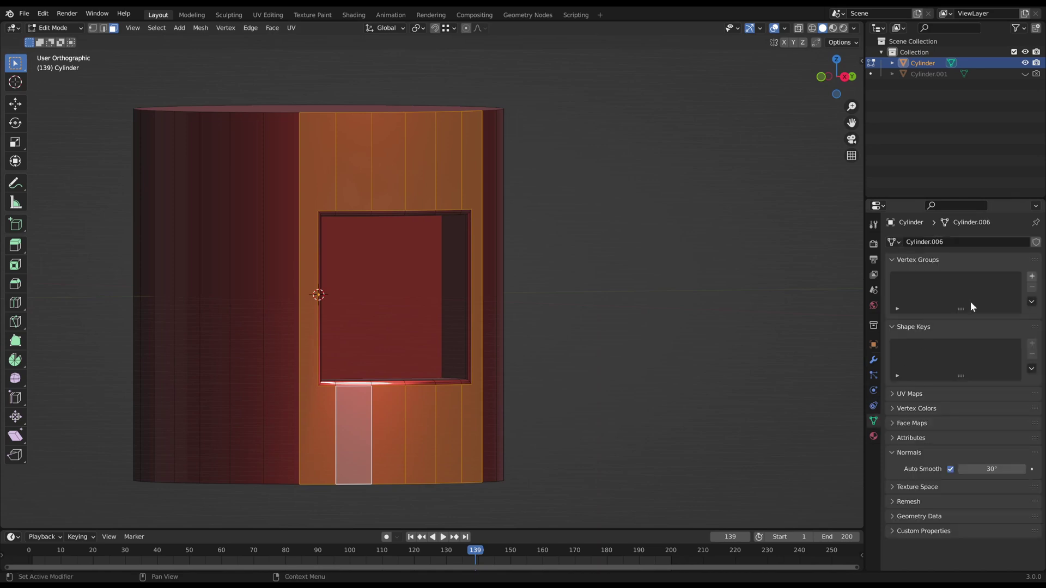
{"action": "left_click", "coordinate": [1031, 276]}
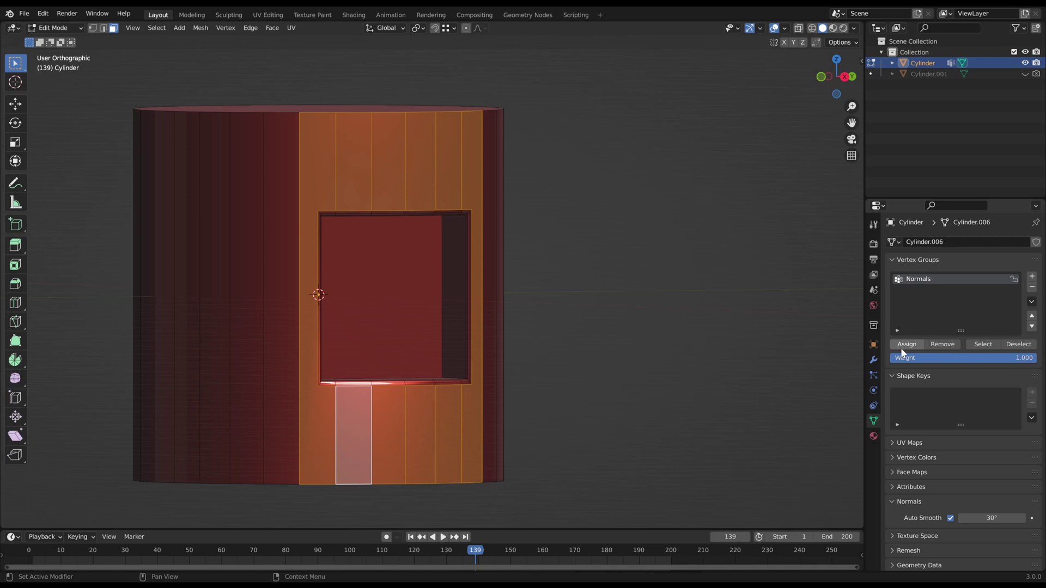
{"action": "left_click", "coordinate": [874, 361]}
{"action": "key", "text": "Tab"}
{"action": "mouse_move", "coordinate": [553, 296]}
{"action": "middle_mouse_down"}
{"action": "mouse_move", "coordinate": [563, 285]}
{"action": "mouse_move", "coordinate": [555, 278]}
{"action": "middle_mouse_up"}
- Add a Data Transfer modifier sourcing Cylinder.001, limited to the Normals vertex group
{"action": "left_click", "coordinate": [917, 244]}
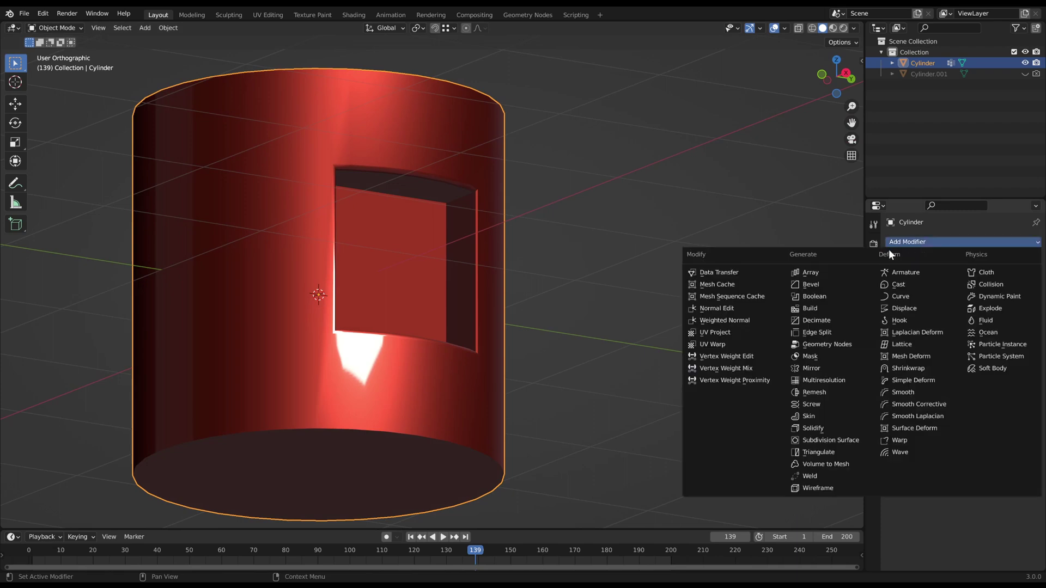
{"action": "left_click", "coordinate": [719, 272]}
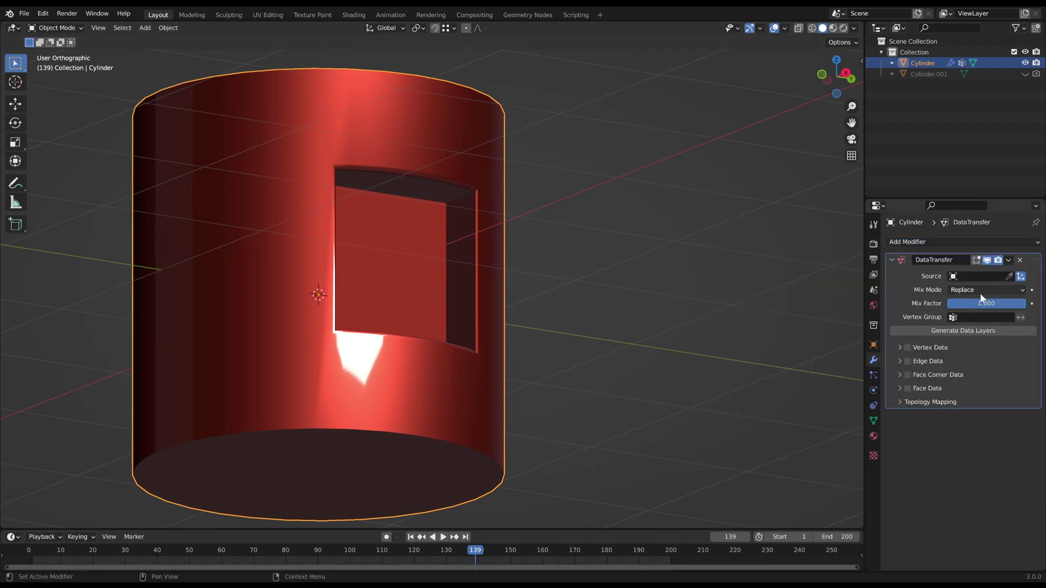
{"action": "left_click", "coordinate": [933, 71]}
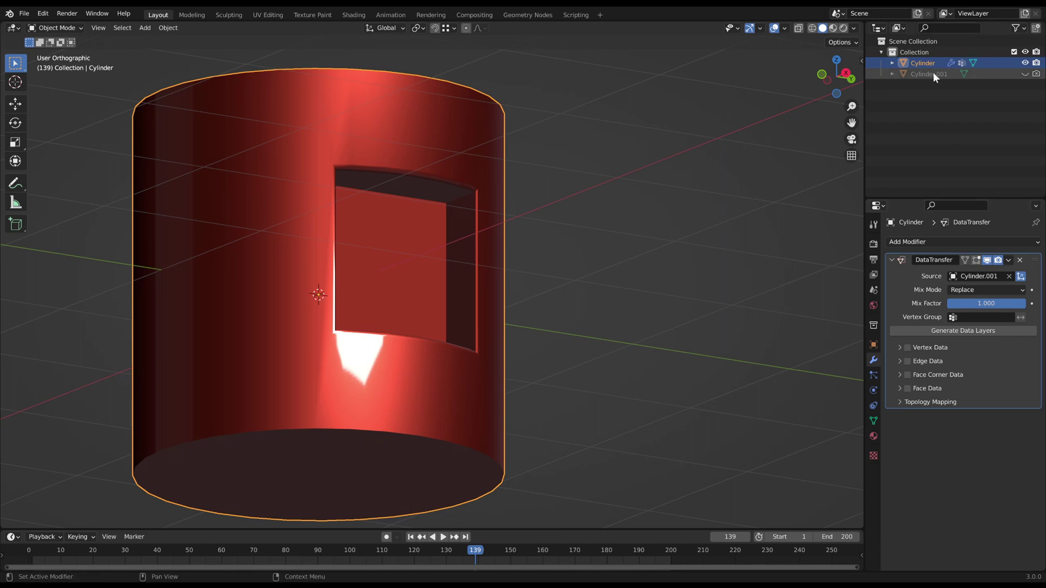
{"action": "left_click", "coordinate": [980, 316]}
{"action": "left_click", "coordinate": [941, 330]}
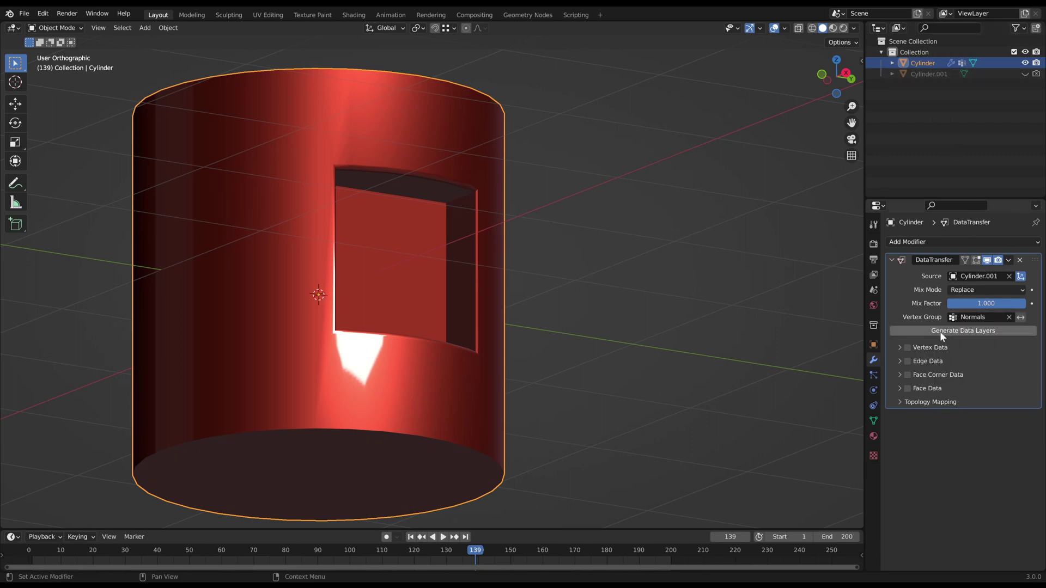
- Enable Face Corner Data custom normals with Projected Face Interpolated mapping
{"action": "left_click", "coordinate": [907, 375]}
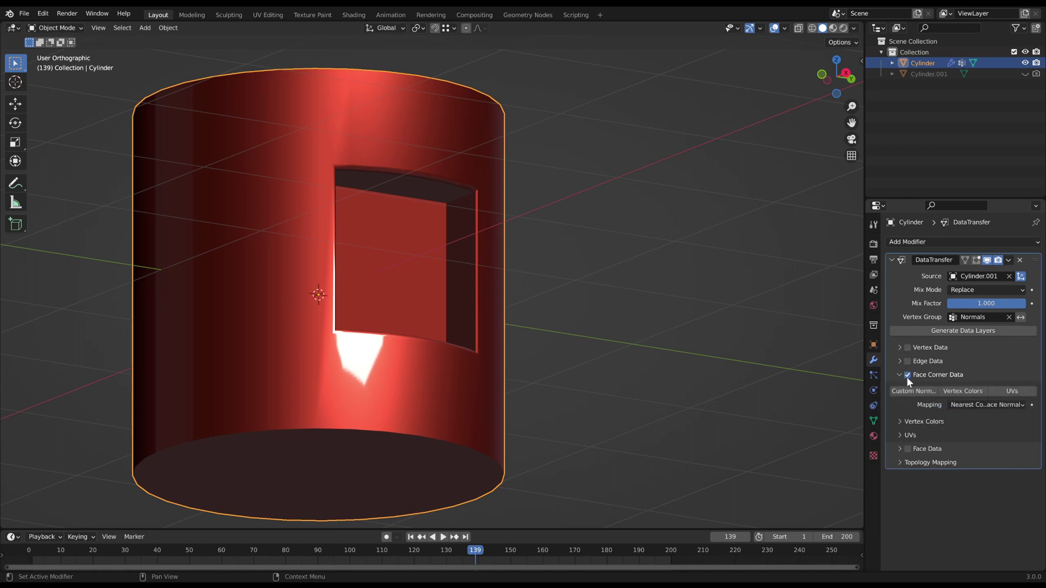
{"action": "left_click", "coordinate": [908, 392]}
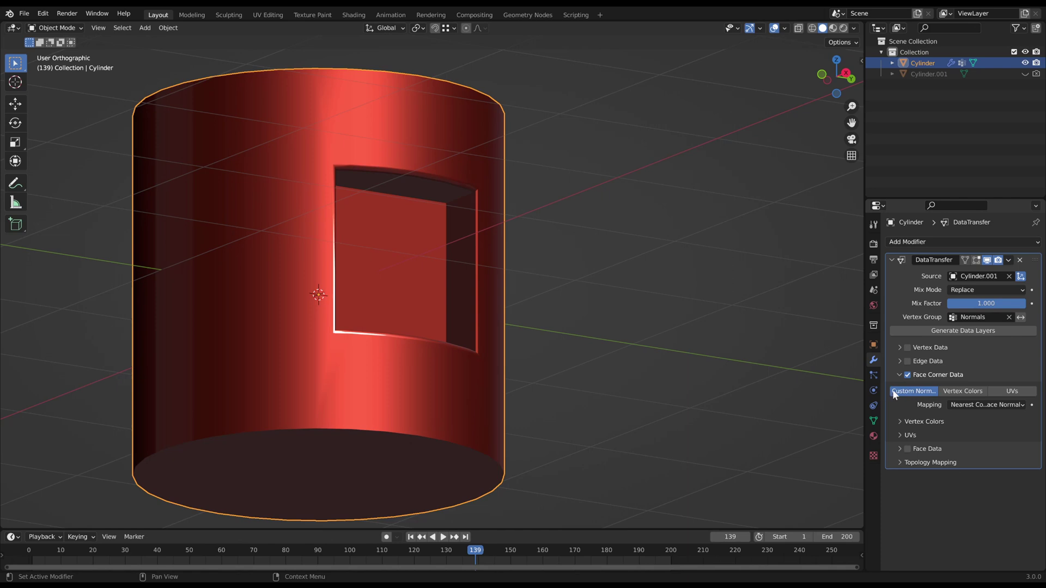
{"action": "left_click", "coordinate": [959, 403]}
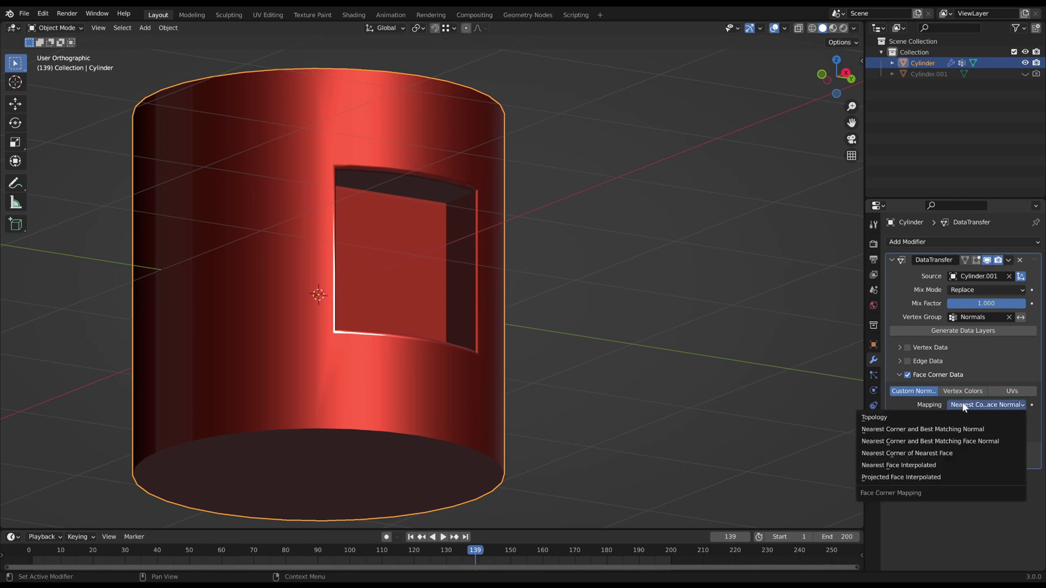
{"action": "left_click", "coordinate": [917, 477]}
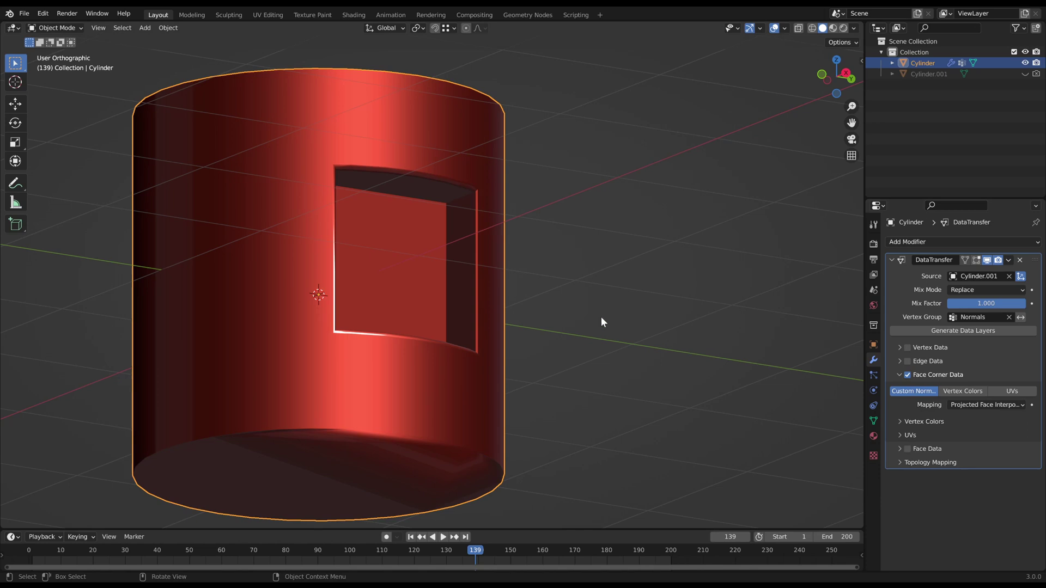
{"action": "mouse_move", "coordinate": [601, 317]}
{"action": "middle_mouse_down"}
{"action": "mouse_move", "coordinate": [609, 299]}
{"action": "mouse_move", "coordinate": [627, 297]}
{"action": "mouse_move", "coordinate": [534, 292]}
{"action": "mouse_move", "coordinate": [567, 255]}
{"action": "mouse_move", "coordinate": [590, 250]}
{"action": "mouse_move", "coordinate": [639, 273]}
{"action": "mouse_move", "coordinate": [618, 410]}
{"action": "mouse_move", "coordinate": [606, 402]}
{"action": "mouse_move", "coordinate": [601, 306]}
{"action": "mouse_move", "coordinate": [515, 334]}
{"action": "mouse_move", "coordinate": [598, 329]}
{"action": "middle_mouse_up"}
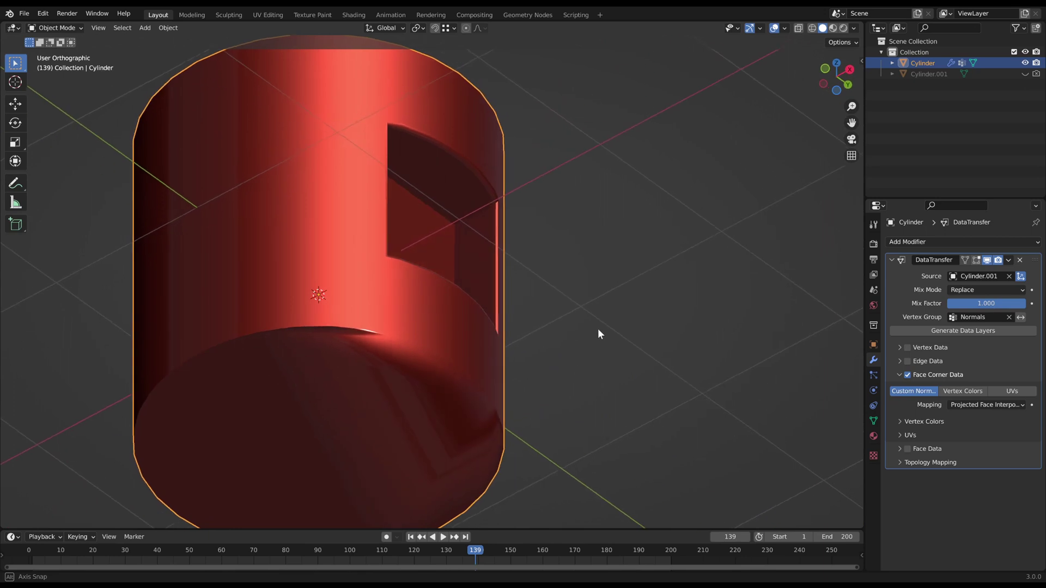
{"action": "key", "text": "Tab"}
{"action": "middle_click_drag", "start_coordinate": [507, 354], "coordinate": [497, 373]}
{"action": "key", "text": "Tab"}
{"action": "middle_click_drag", "start_coordinate": [469, 410], "coordinate": [474, 389]}
- Knife a horizontal cut across the cylinder below the hole, then deselect the bottom row of faces
{"action": "key", "text": "Tab"}
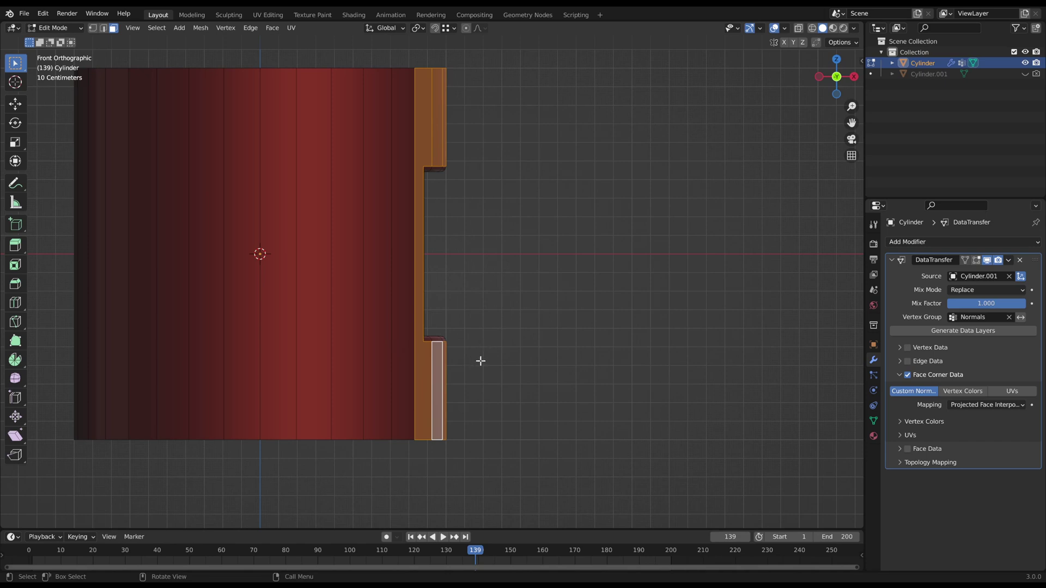
{"action": "key", "text": "k"}
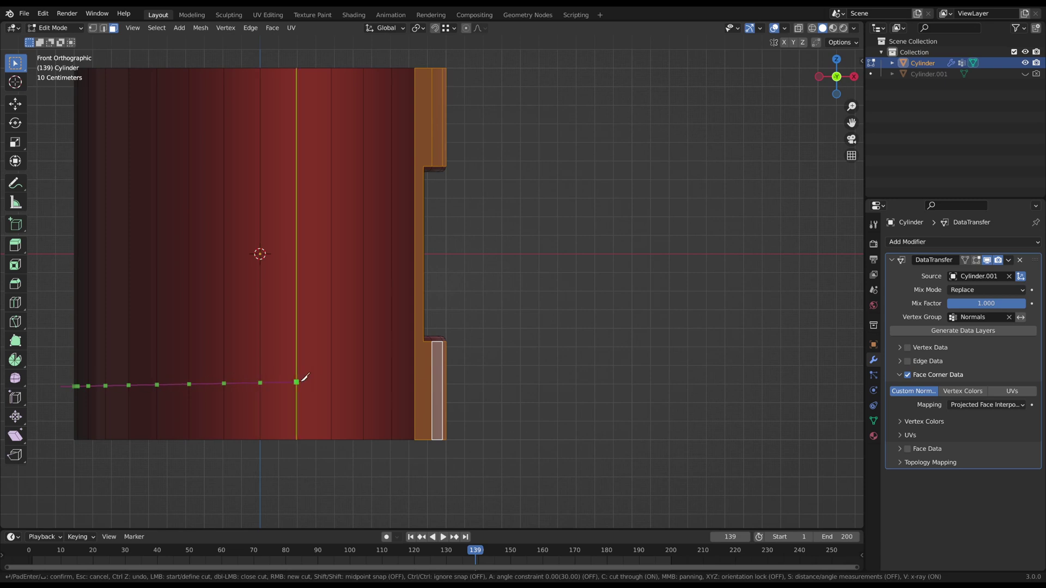
{"action": "key", "text": "x"}
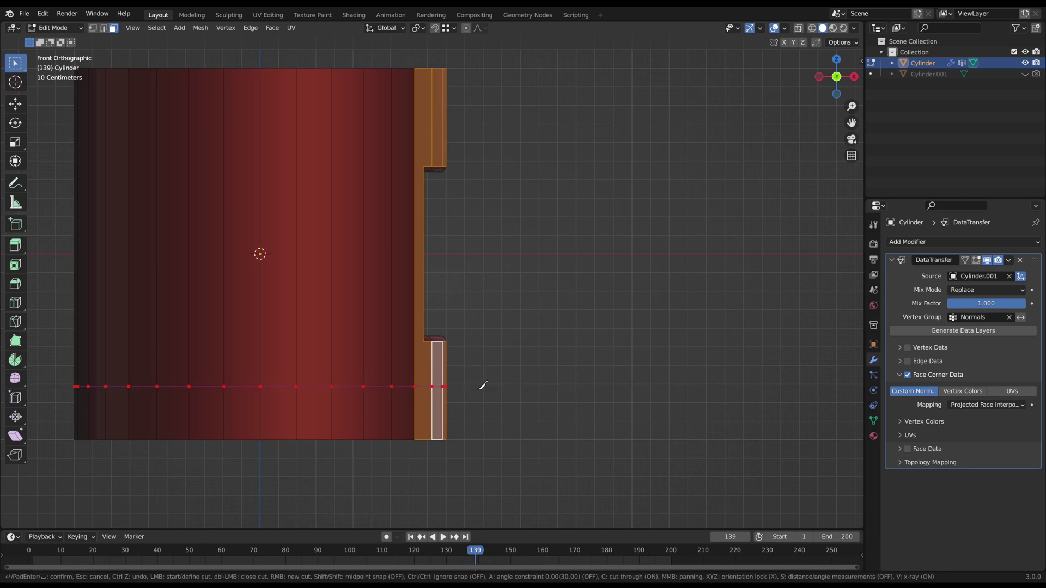
{"action": "key", "text": "Return"}
{"action": "middle_click_drag", "start_coordinate": [479, 387], "coordinate": [397, 361]}
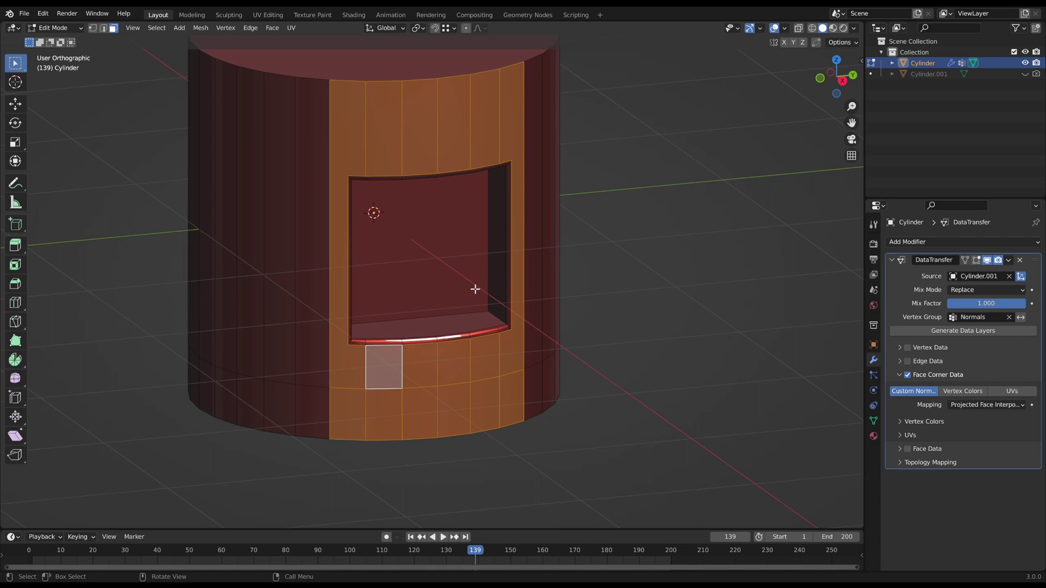
{"action": "mouse_move", "coordinate": [331, 414]}
{"action": "middle_mouse_down"}
{"action": "mouse_move", "coordinate": [492, 409]}
{"action": "mouse_move", "coordinate": [586, 387]}
{"action": "middle_mouse_up"}
{"action": "key", "text": "Escape"}
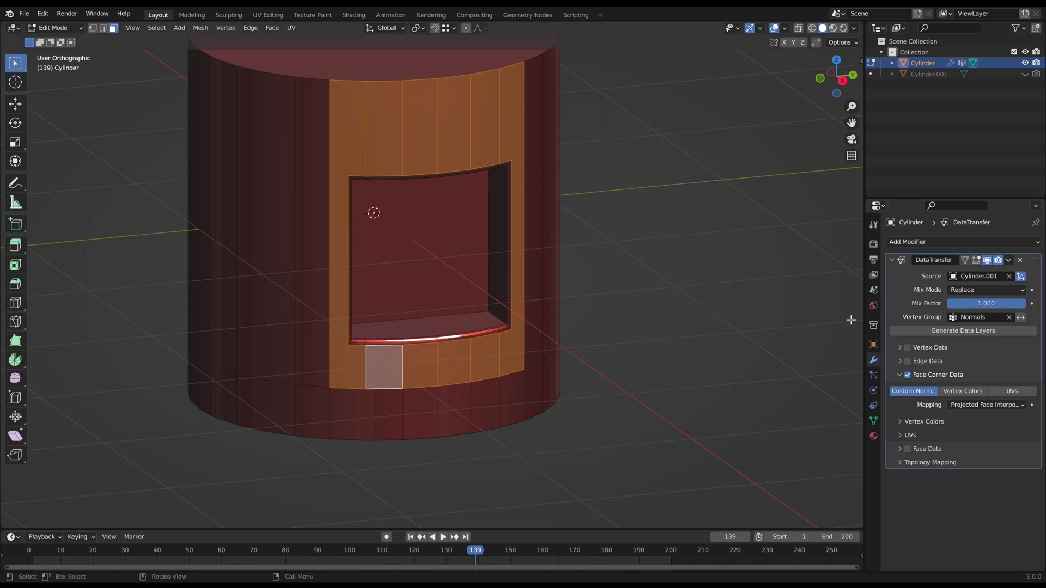
- Circle-select the band of faces just below the cutout
{"action": "left_click", "coordinate": [873, 421]}
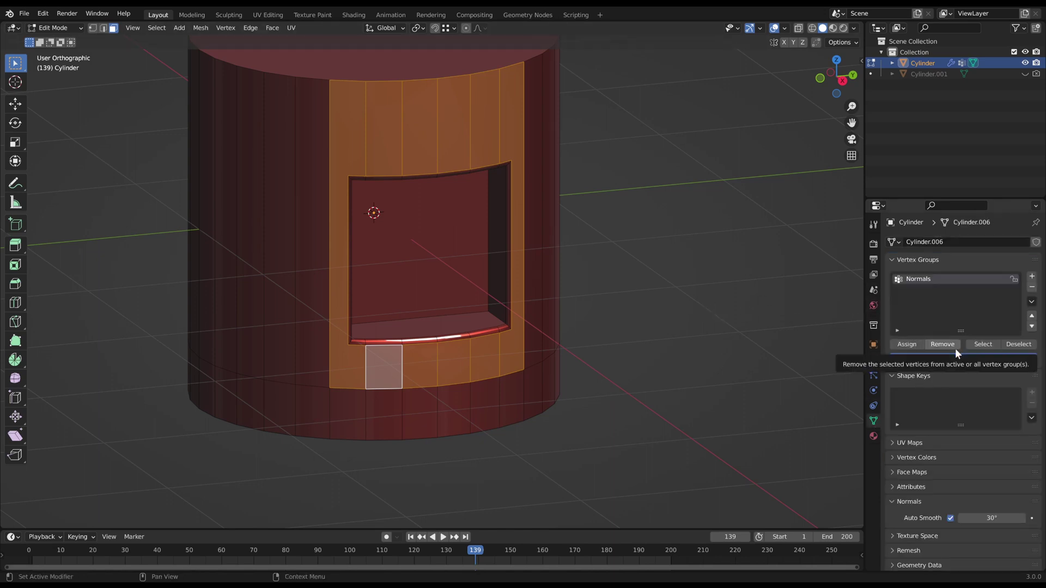
{"action": "middle_click_drag", "start_coordinate": [410, 403], "coordinate": [334, 331]}
{"action": "key", "text": "a"}
{"action": "key", "text": "alt+a"}
{"action": "key", "text": "c"}
{"action": "mouse_move", "coordinate": [333, 331]}
{"action": "left_mouse_down"}
{"action": "mouse_move", "coordinate": [471, 327]}
{"action": "mouse_move", "coordinate": [549, 357]}
{"action": "left_mouse_up"}
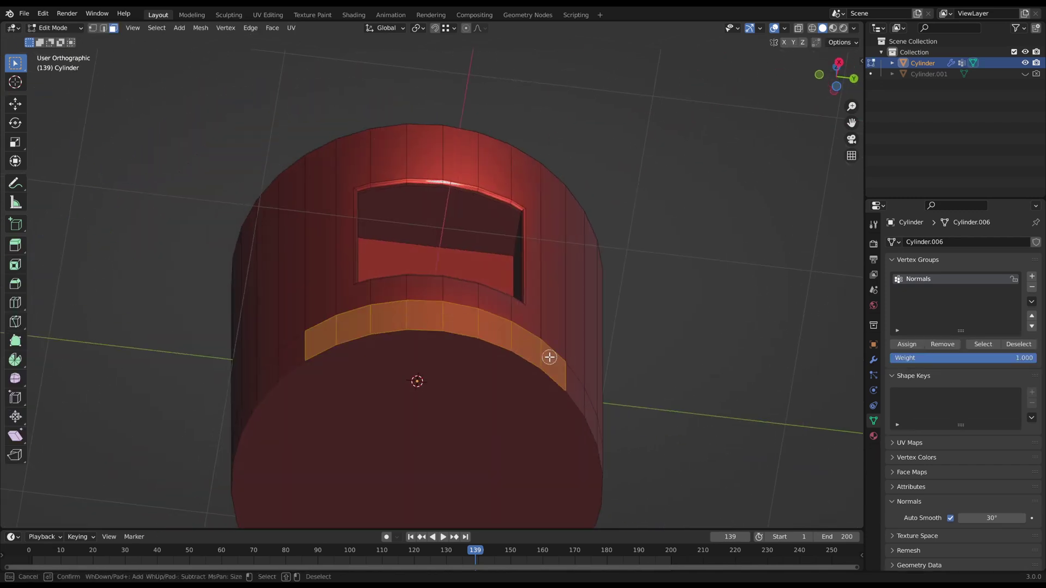
- Remove the selected faces from the Normals vertex group and return to Object Mode
{"action": "left_click", "coordinate": [941, 344]}
{"action": "middle_click_drag", "start_coordinate": [490, 326], "coordinate": [523, 352]}
{"action": "key", "text": "alt+a"}
{"action": "key", "text": "Tab"}
- Duplicate the cylinder in place and rotate the copy about 74° around Z
{"action": "mouse_move", "coordinate": [686, 177]}
{"action": "middle_mouse_down"}
{"action": "mouse_move", "coordinate": [605, 193]}
{"action": "mouse_move", "coordinate": [665, 195]}
{"action": "mouse_move", "coordinate": [667, 185]}
{"action": "middle_mouse_up"}
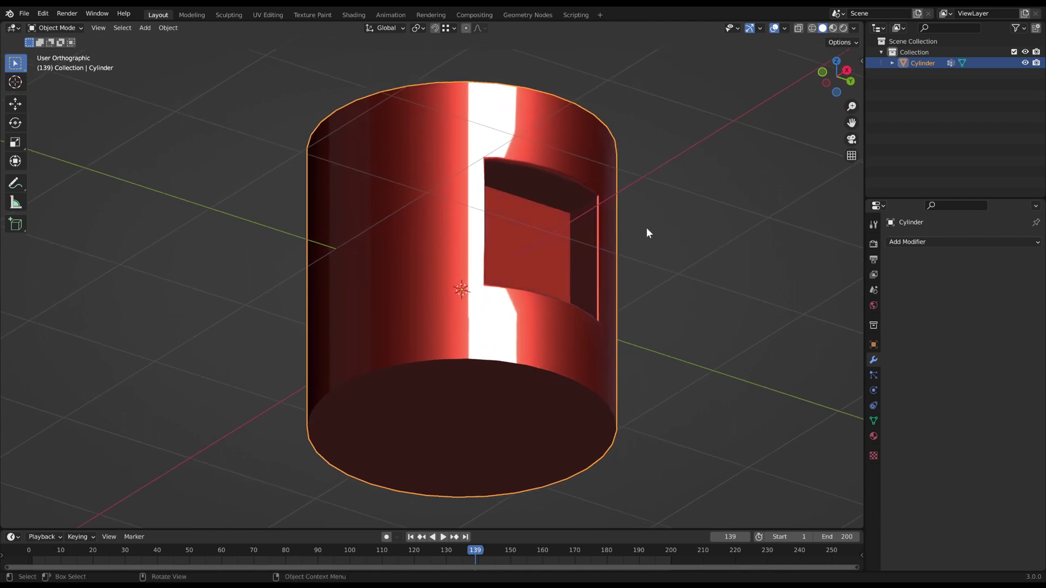
{"action": "key", "text": "shift+d"}
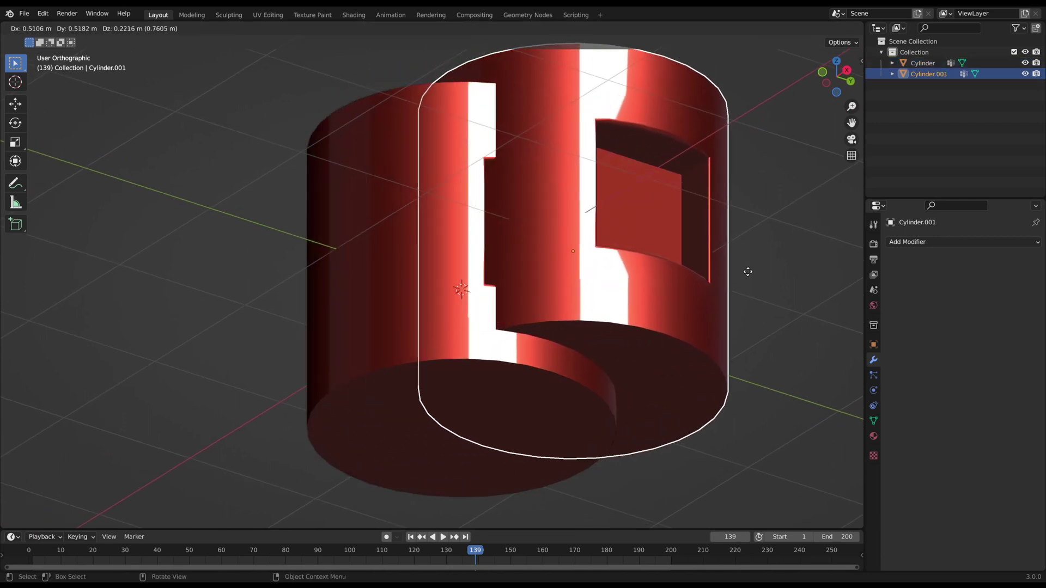
{"action": "right_click", "coordinate": [748, 271]}
{"action": "middle_click_drag", "start_coordinate": [682, 234], "coordinate": [635, 299]}
{"action": "key", "text": "r"}
{"action": "key", "text": "z"}
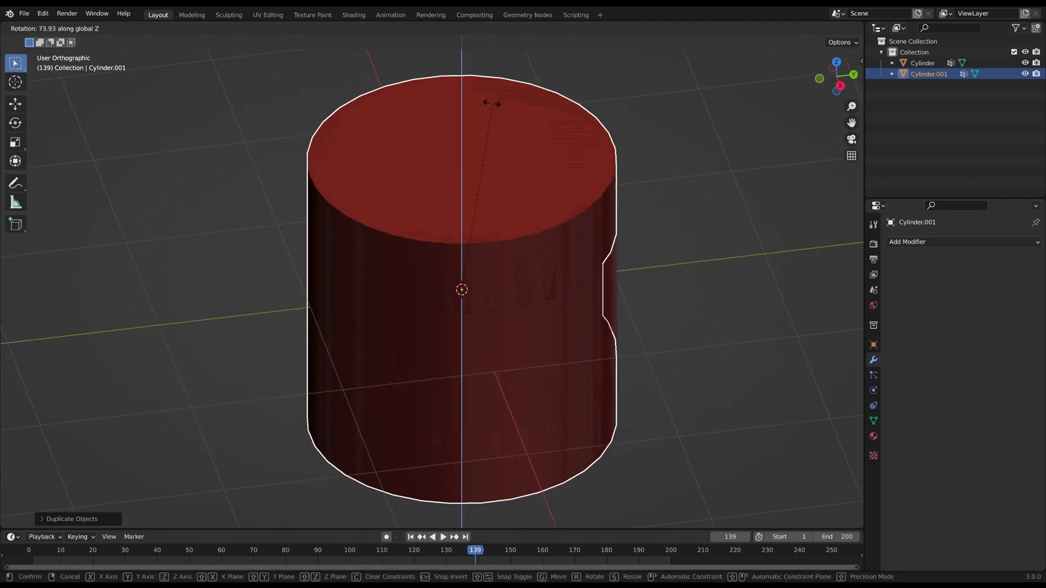
{"action": "left_click", "coordinate": [492, 103]}
- Hide the rotated copy Cylinder.001 so only the cut cylinder stays visible
{"action": "middle_click_drag", "start_coordinate": [380, 286], "coordinate": [554, 219]}
{"action": "key", "text": "Tab"}
{"action": "middle_click_drag", "start_coordinate": [654, 222], "coordinate": [642, 230]}
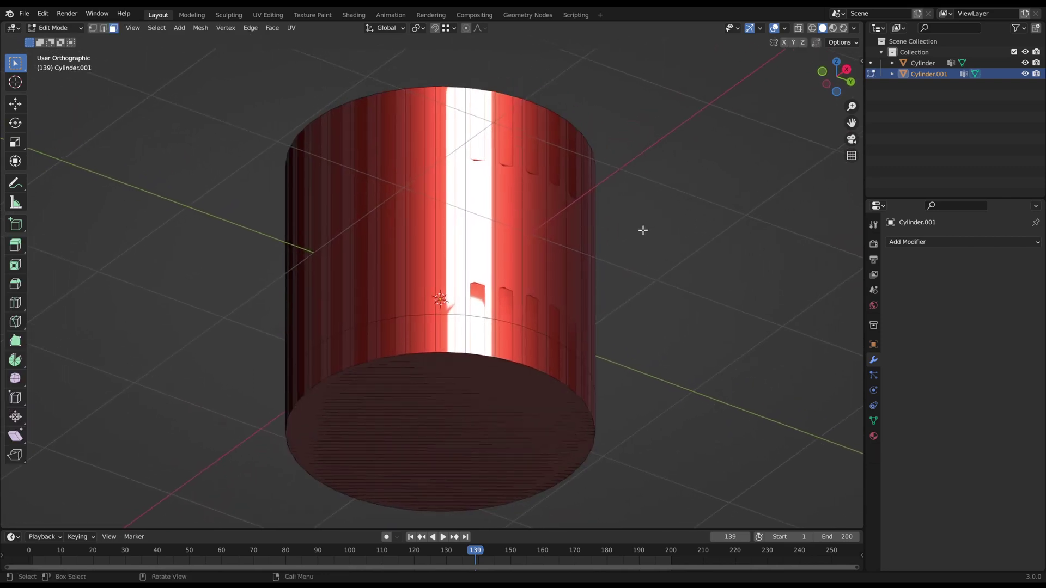
{"action": "key", "text": "Tab"}
{"action": "left_click", "coordinate": [643, 230]}
{"action": "left_click", "coordinate": [1025, 74]}
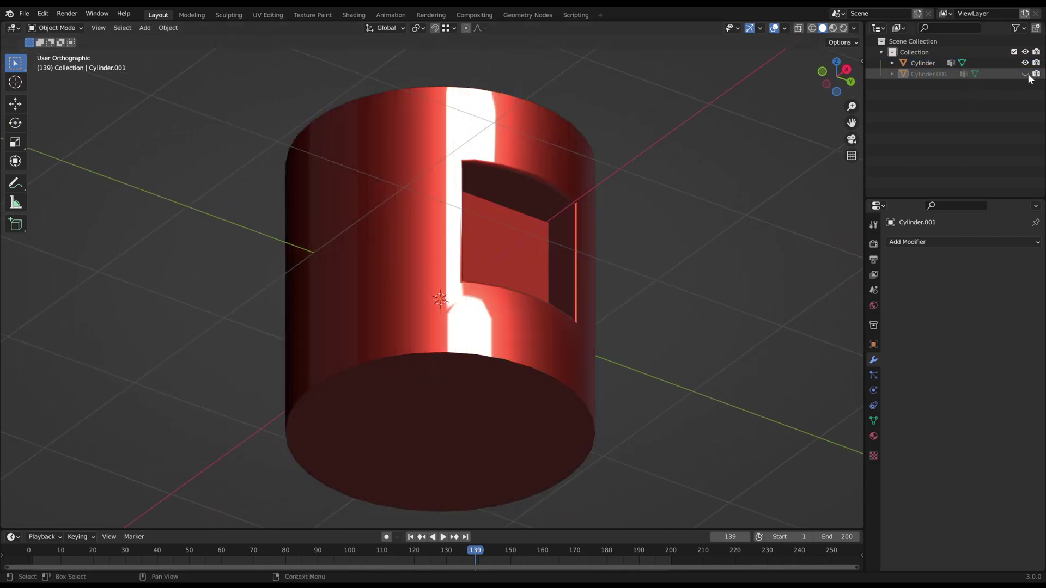
- Add a Data Transfer modifier to Cylinder with source Cylinder.001 and vertex group Normals
{"action": "left_click", "coordinate": [927, 62]}
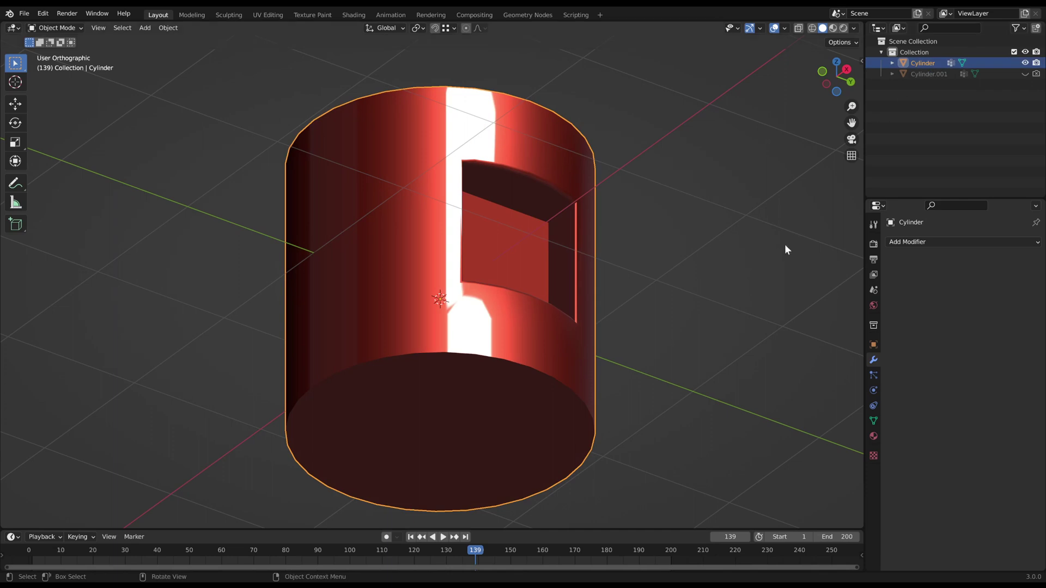
{"action": "left_click", "coordinate": [913, 242]}
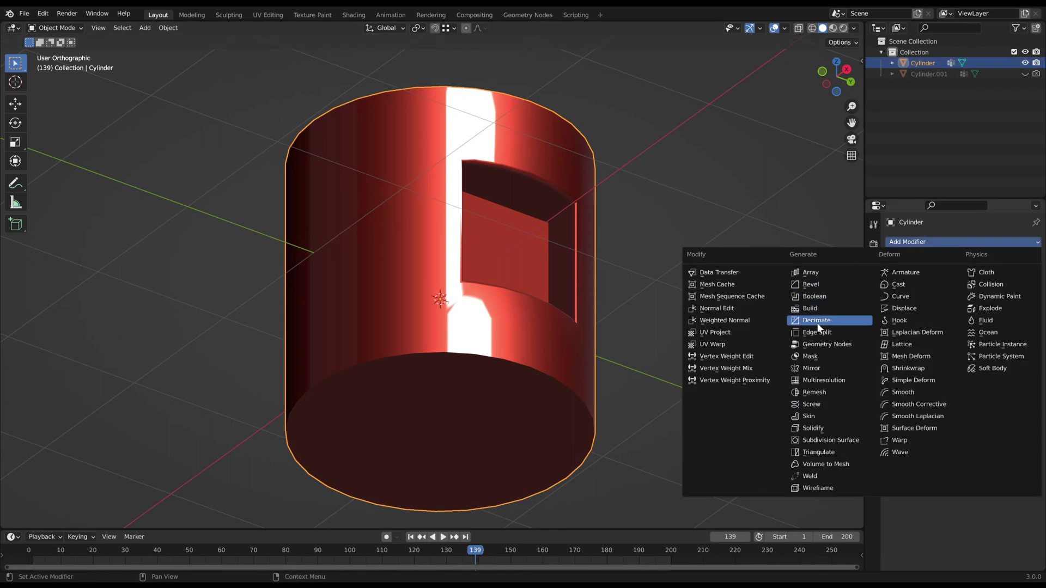
{"action": "left_click", "coordinate": [730, 273]}
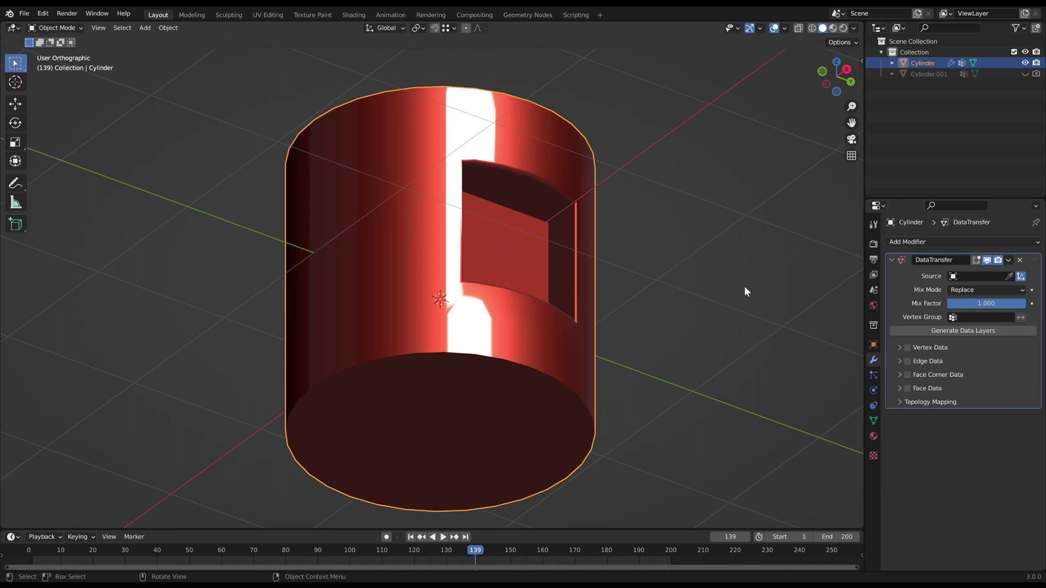
{"action": "left_click", "coordinate": [1010, 276]}
{"action": "left_click", "coordinate": [929, 74]}
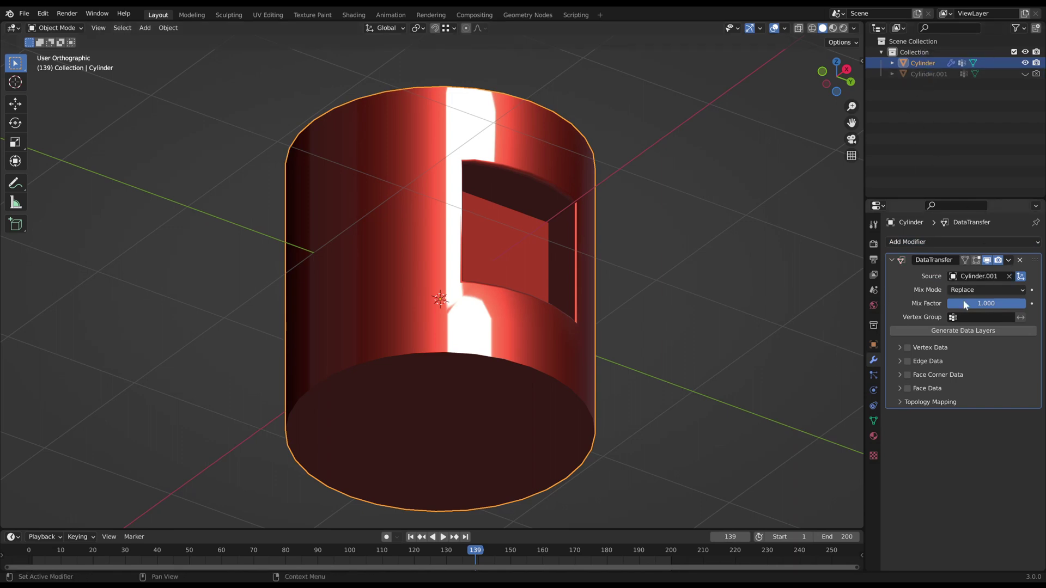
{"action": "left_click", "coordinate": [980, 318]}
{"action": "left_click", "coordinate": [966, 331]}
- Transfer face corner custom normals using Projected Face Interpolated mapping
{"action": "left_click", "coordinate": [907, 376]}
{"action": "left_click", "coordinate": [907, 390]}
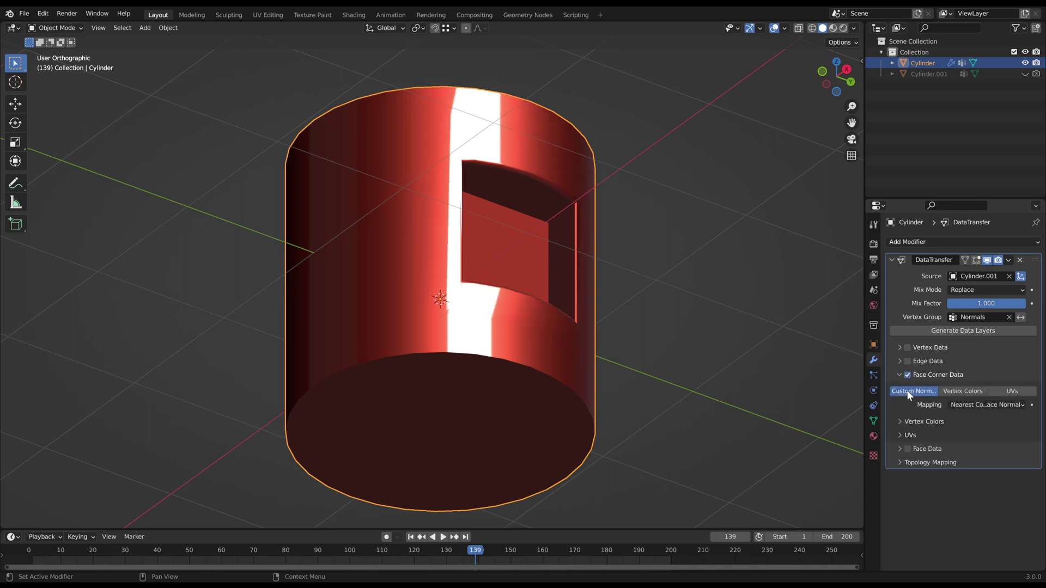
{"action": "left_click", "coordinate": [980, 404]}
{"action": "left_click", "coordinate": [926, 474]}
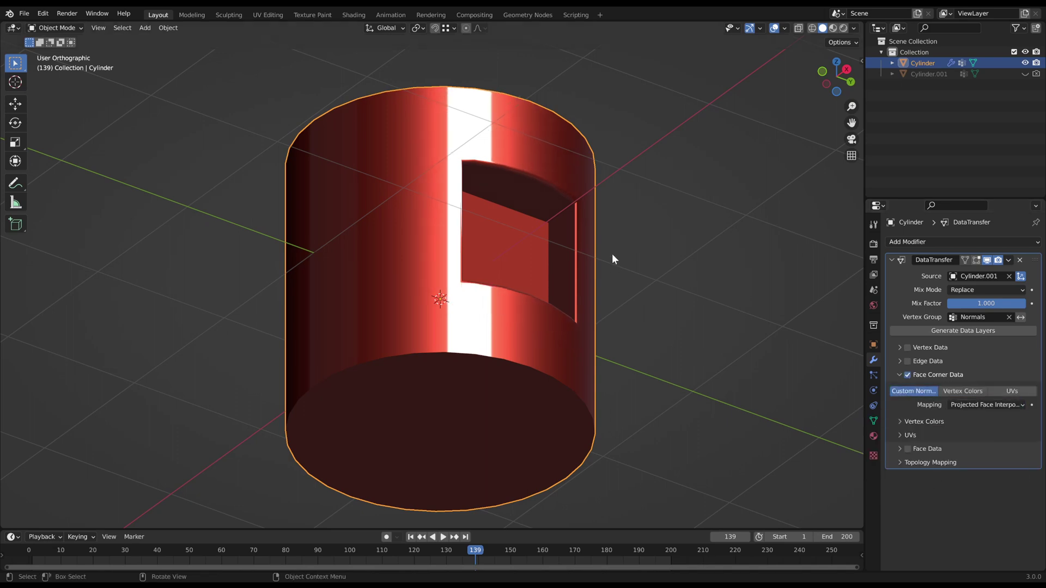
- Select the hidden Cylinder.001 in the Outliner to show its properties
{"action": "mouse_move", "coordinate": [630, 238]}
{"action": "middle_mouse_down"}
{"action": "mouse_move", "coordinate": [555, 233]}
{"action": "mouse_move", "coordinate": [567, 247]}
{"action": "mouse_move", "coordinate": [621, 255]}
{"action": "middle_mouse_up"}
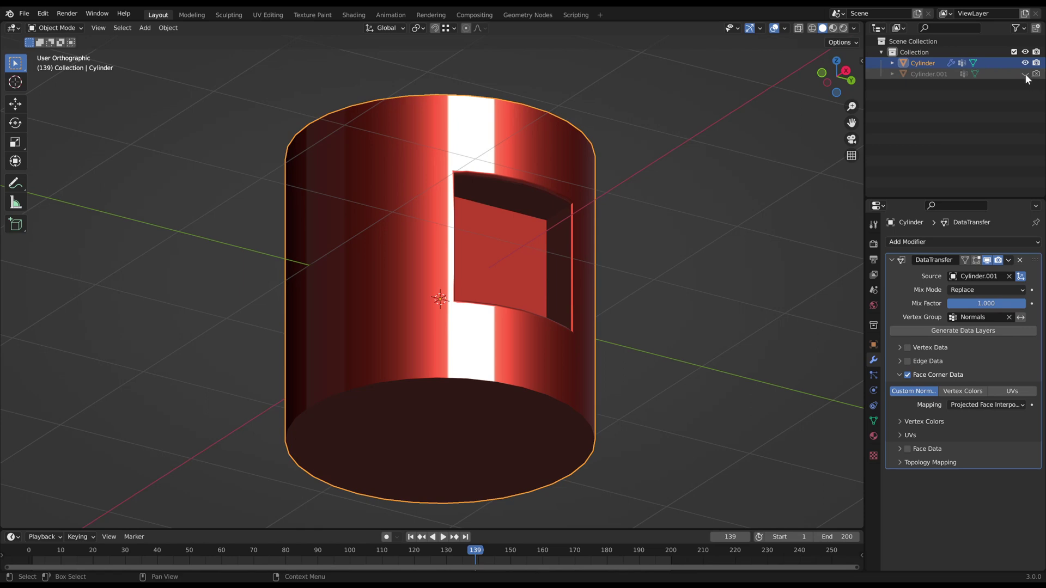
{"action": "left_click", "coordinate": [939, 73]}
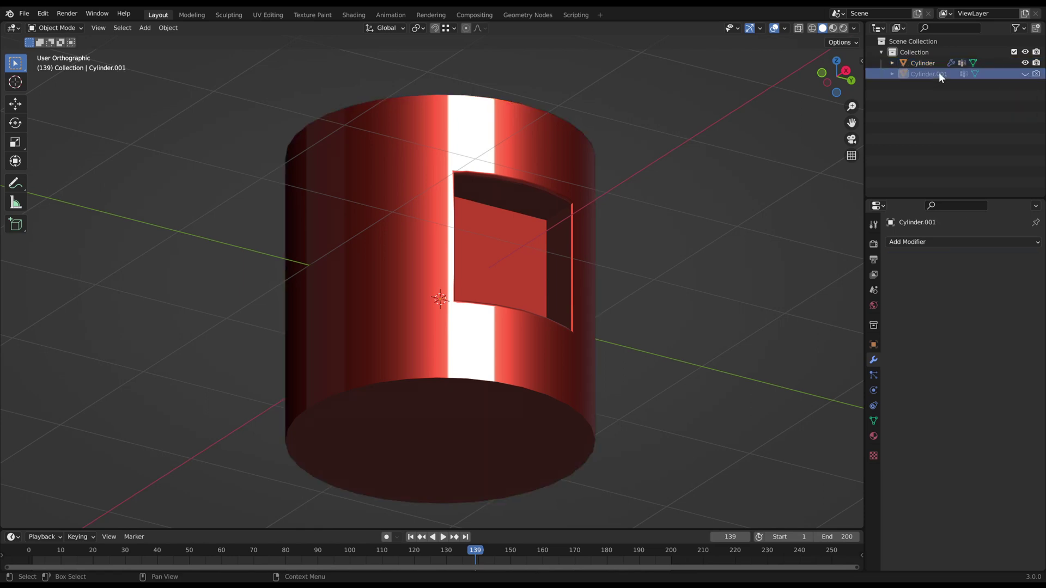